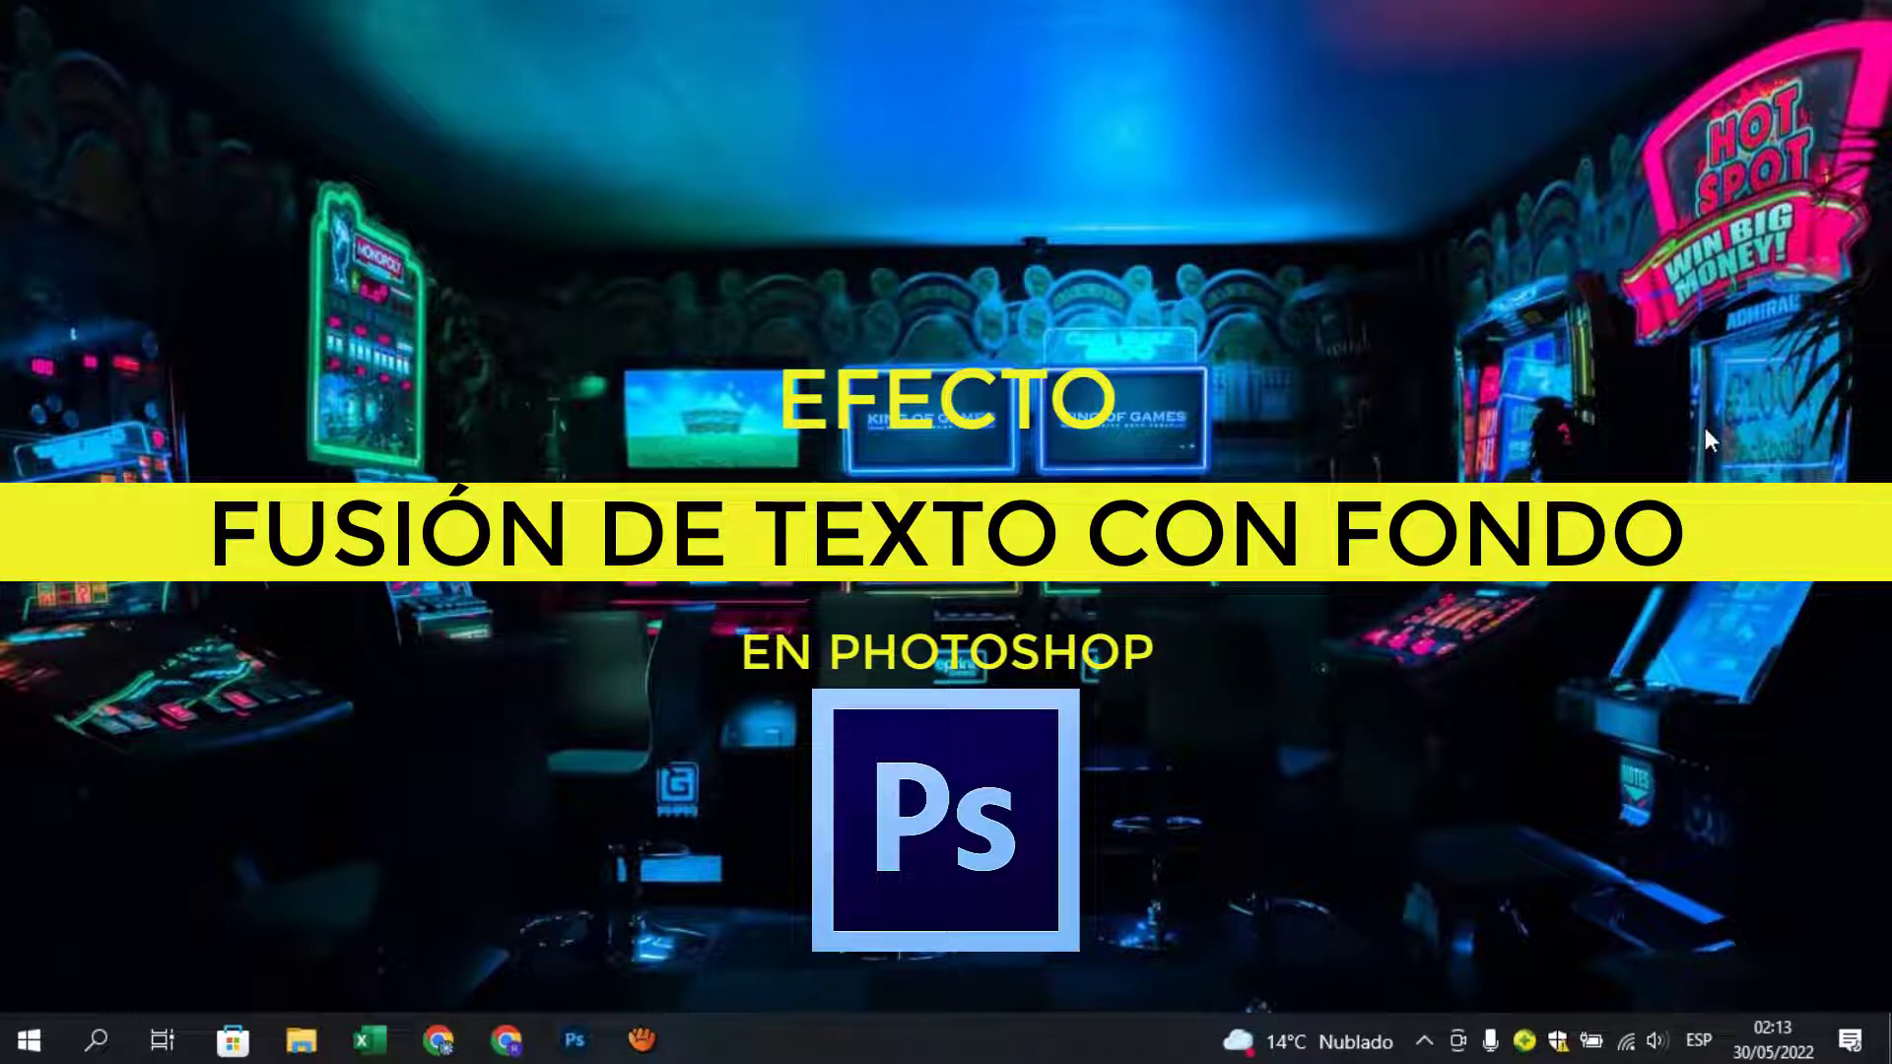
- Restore the Photoshop window showing ARCHIVO DE EDICIÓN.psd with the STAY FOCUS brick wall
{"action": "left_click", "coordinate": [573, 1040]}
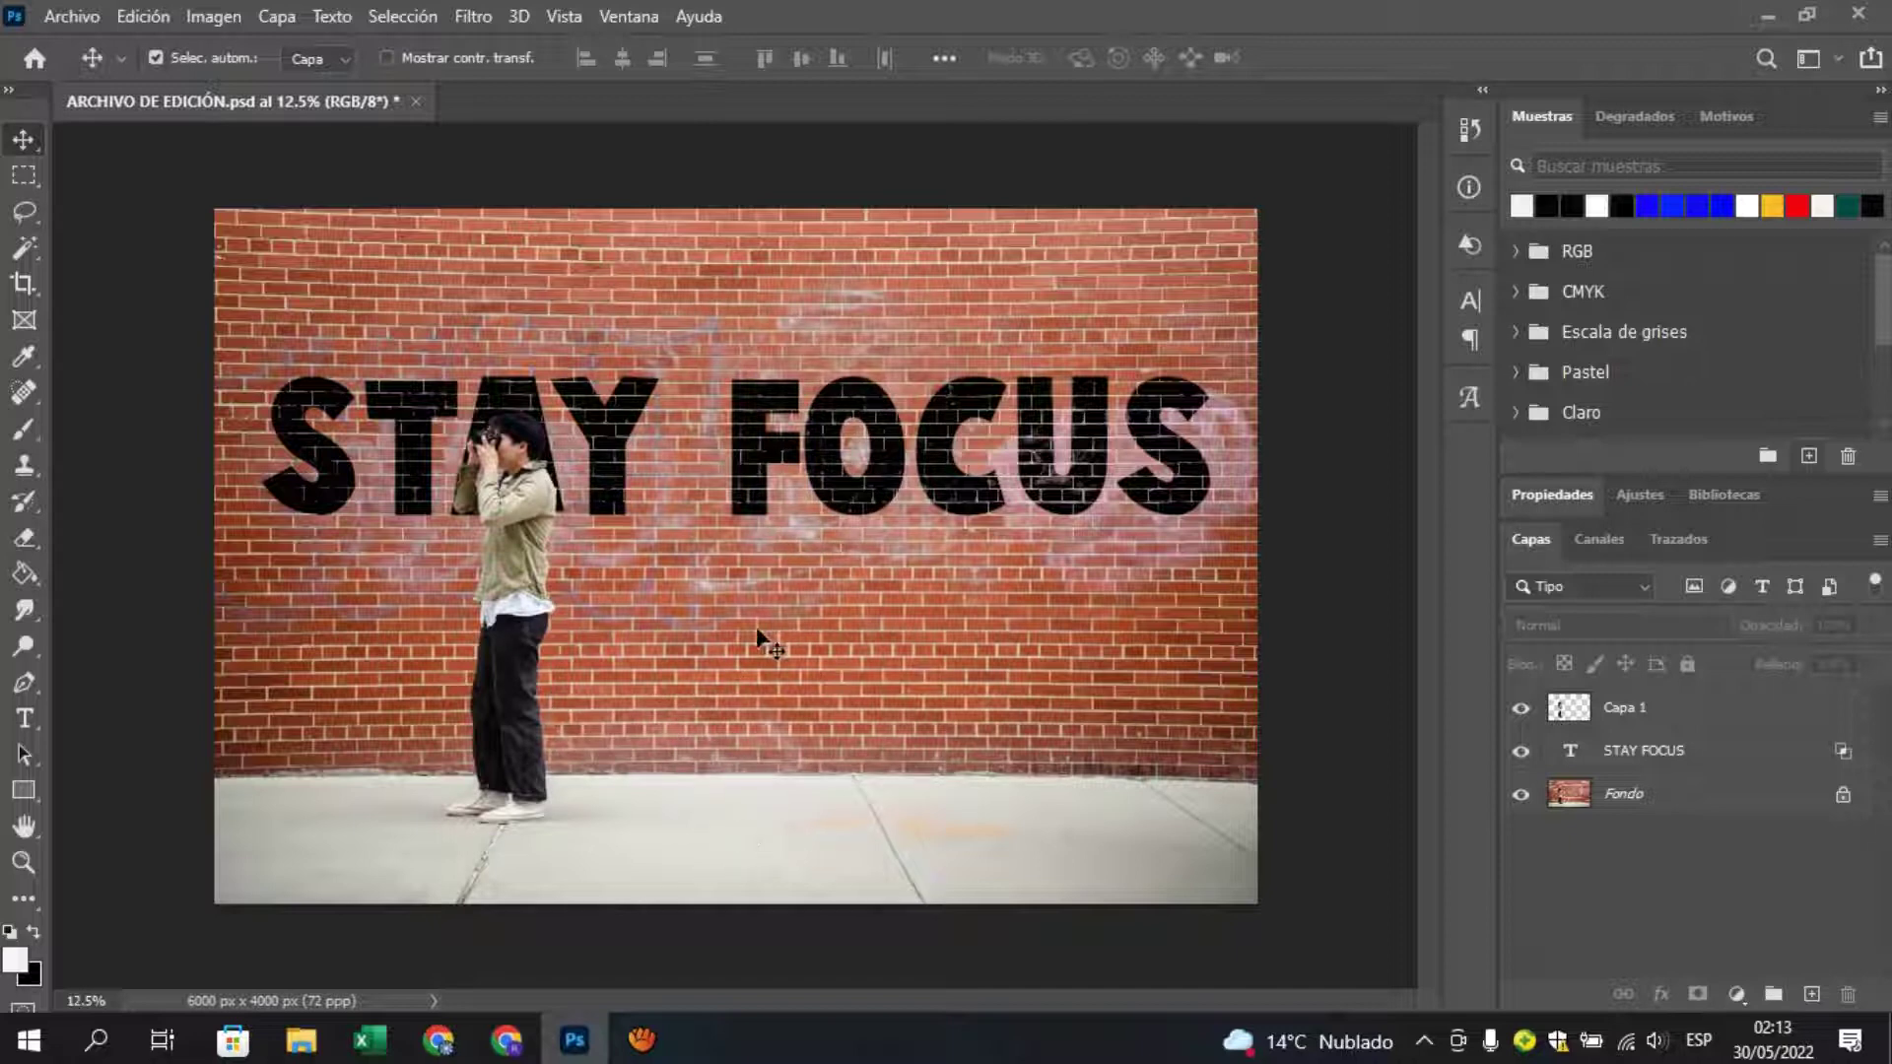
- Open pexels-annushka-ahuja-8114141.jpg keeping its embedded profile, then compare it against the STAY FOCUS tab
{"action": "left_click", "coordinate": [72, 16]}
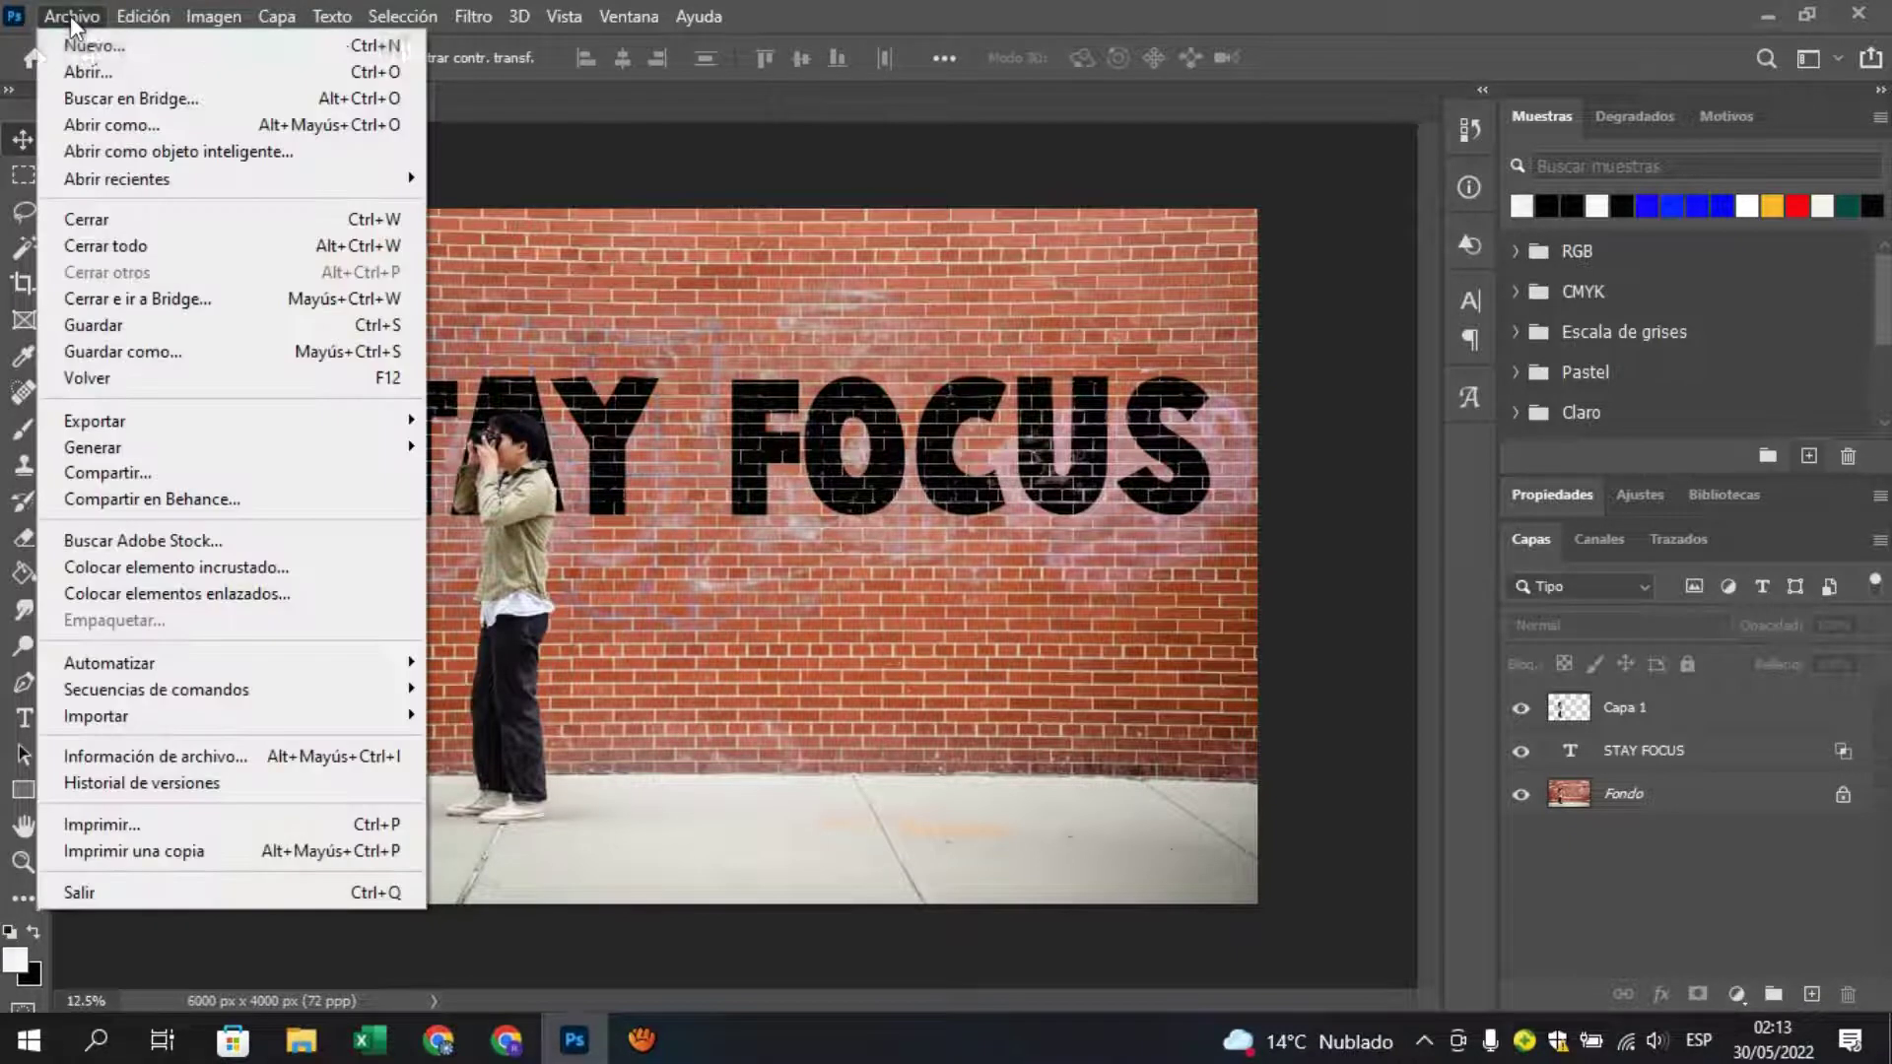
{"action": "left_click", "coordinate": [89, 73]}
{"action": "left_click", "coordinate": [414, 266]}
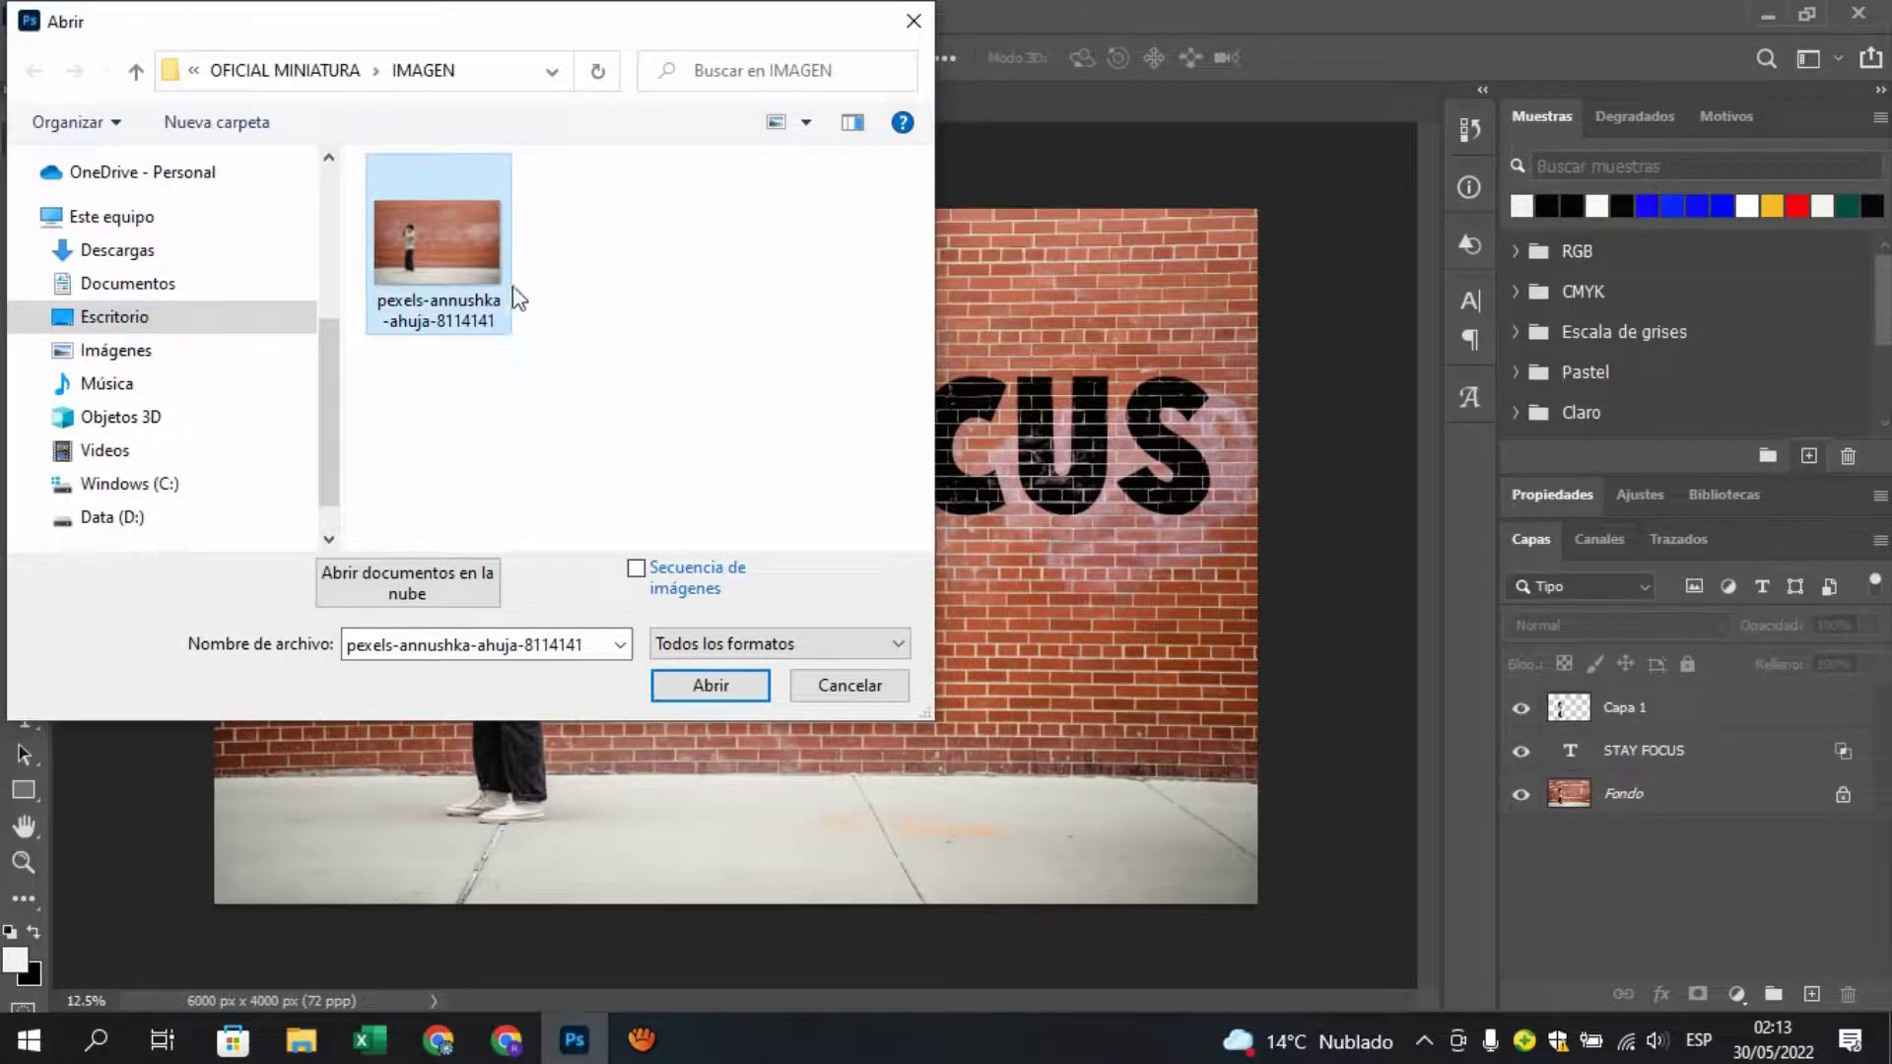
{"action": "left_click", "coordinate": [708, 689]}
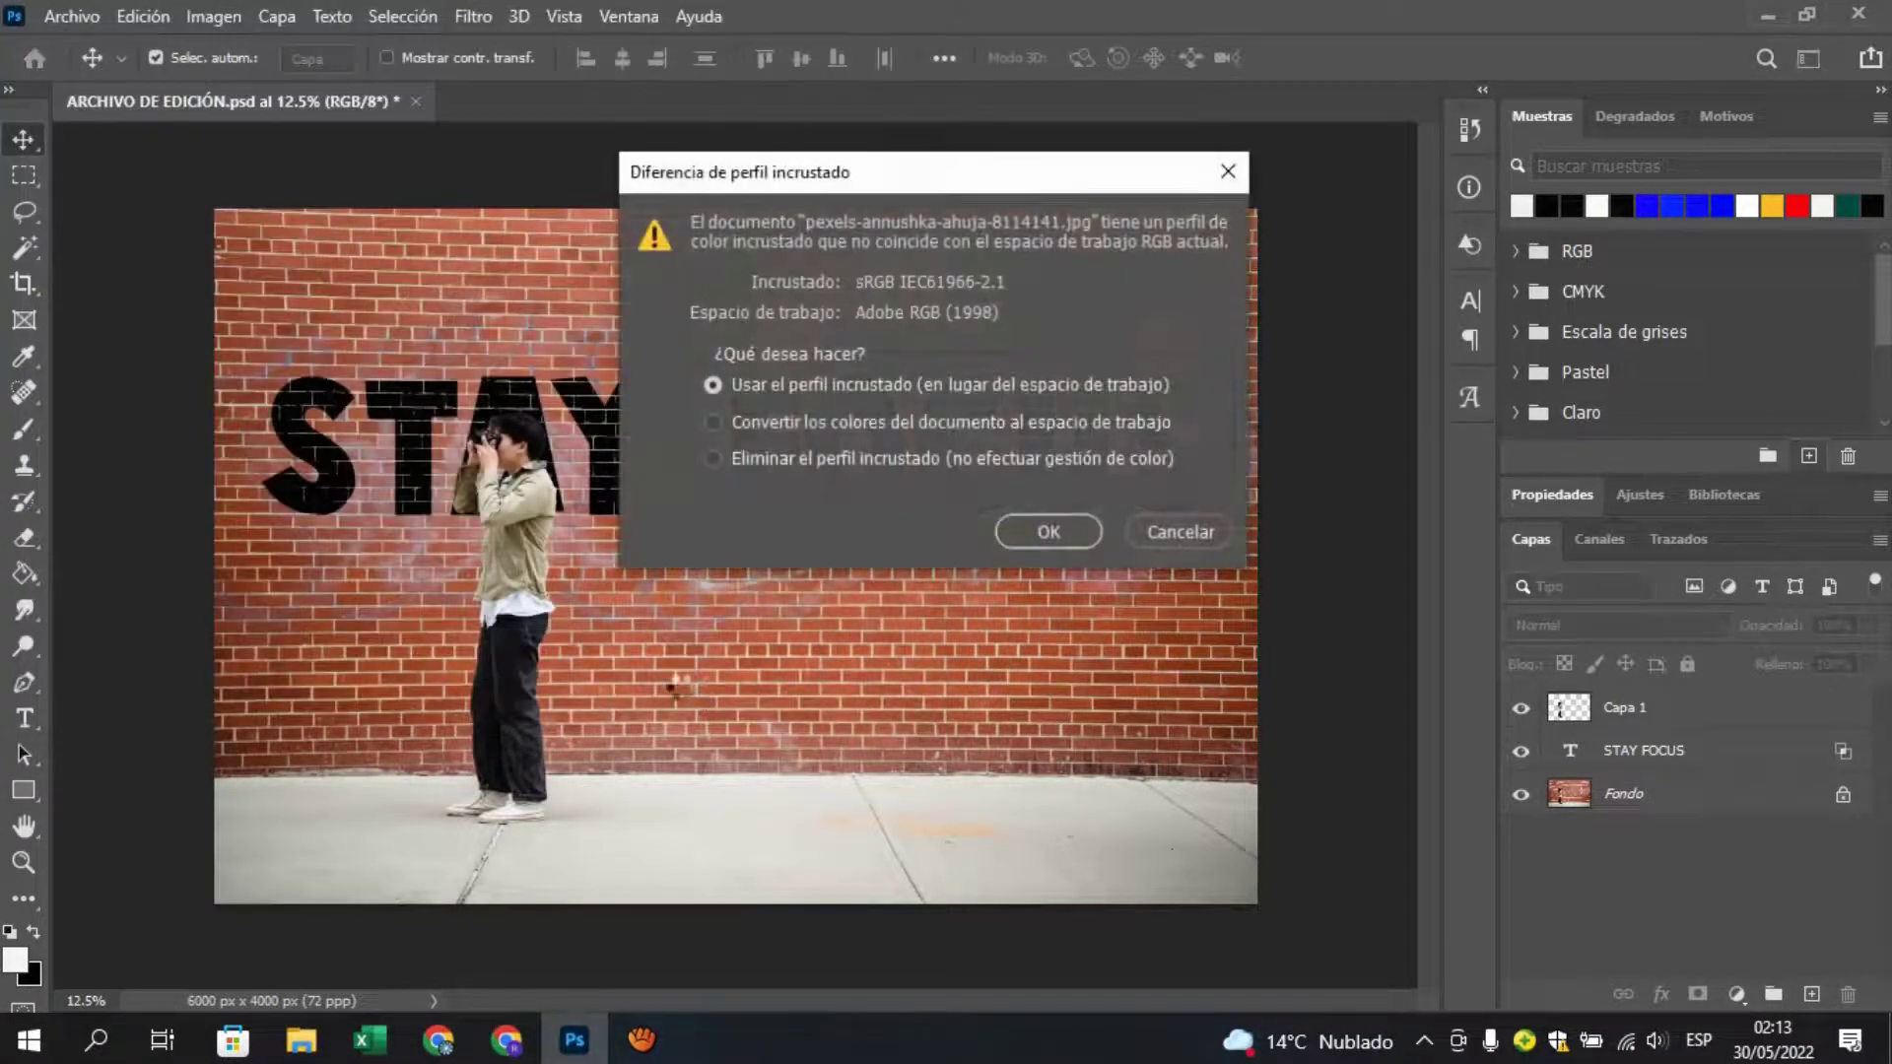
{"action": "left_click", "coordinate": [1049, 532]}
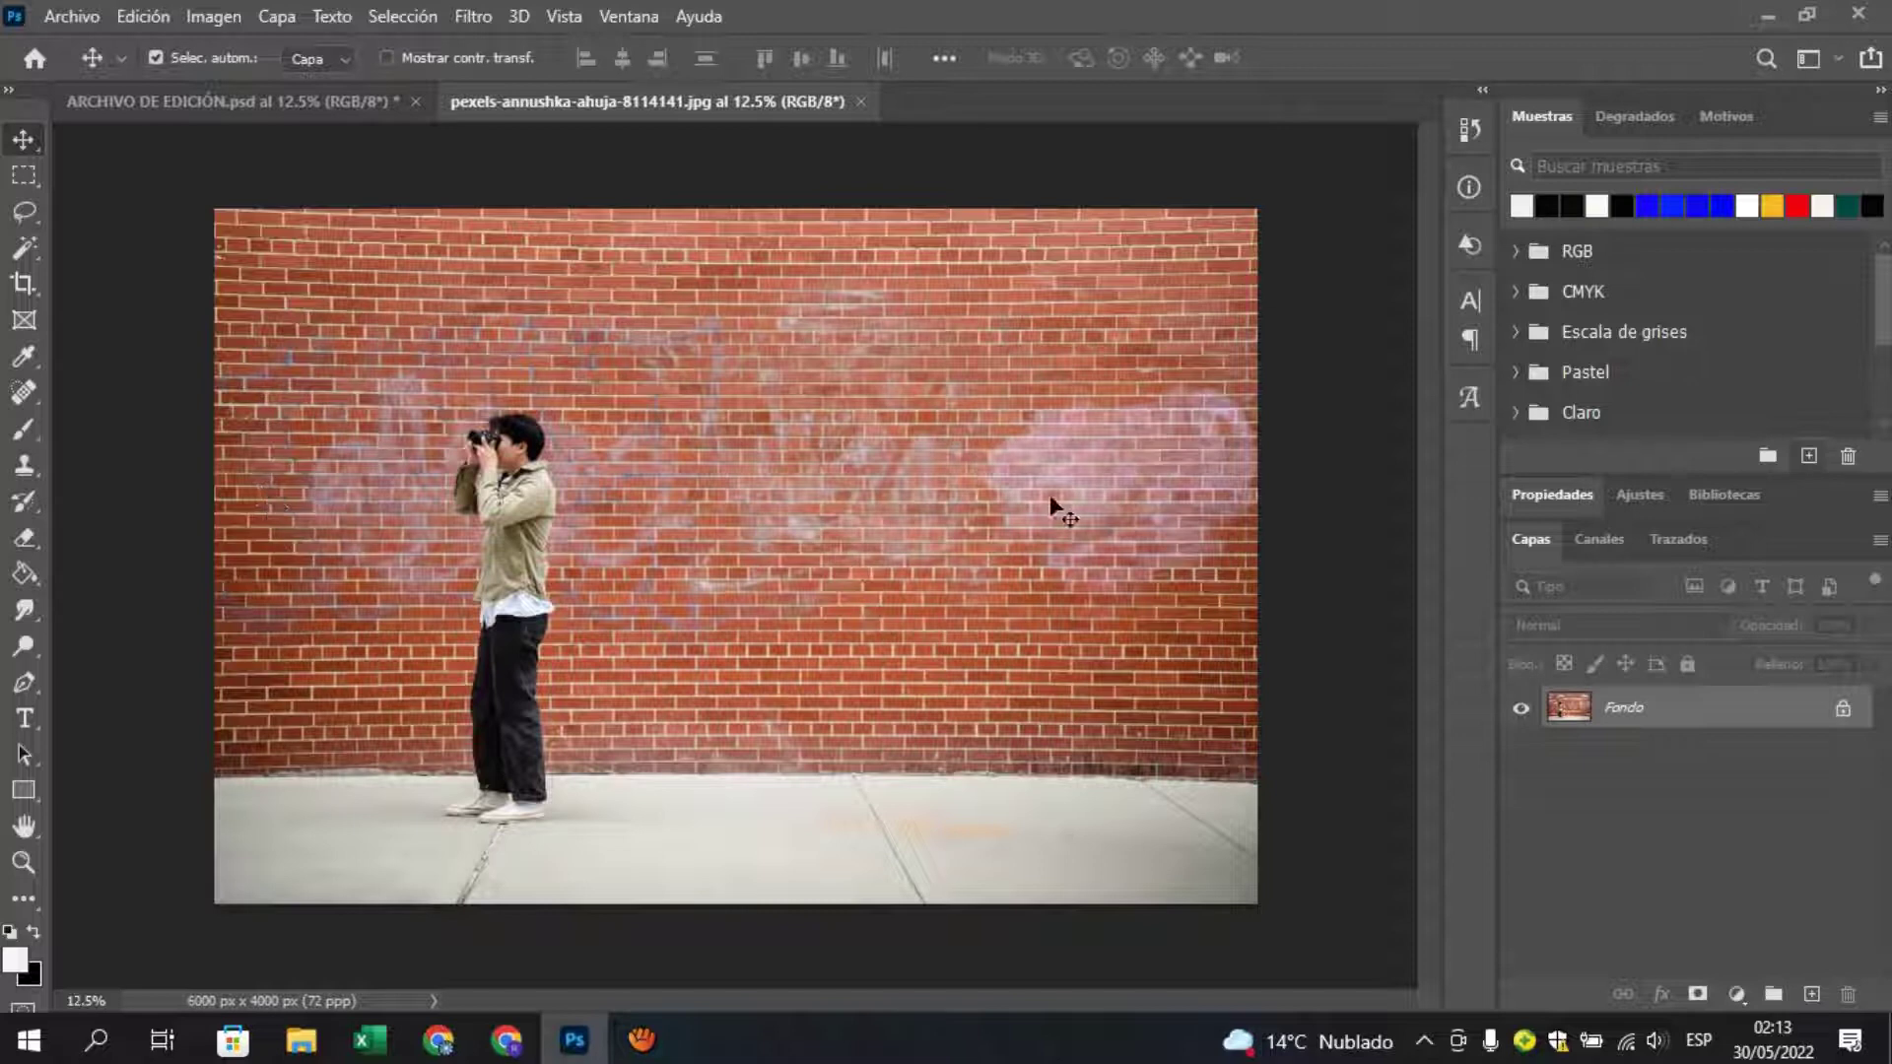
{"action": "left_click", "coordinate": [237, 102]}
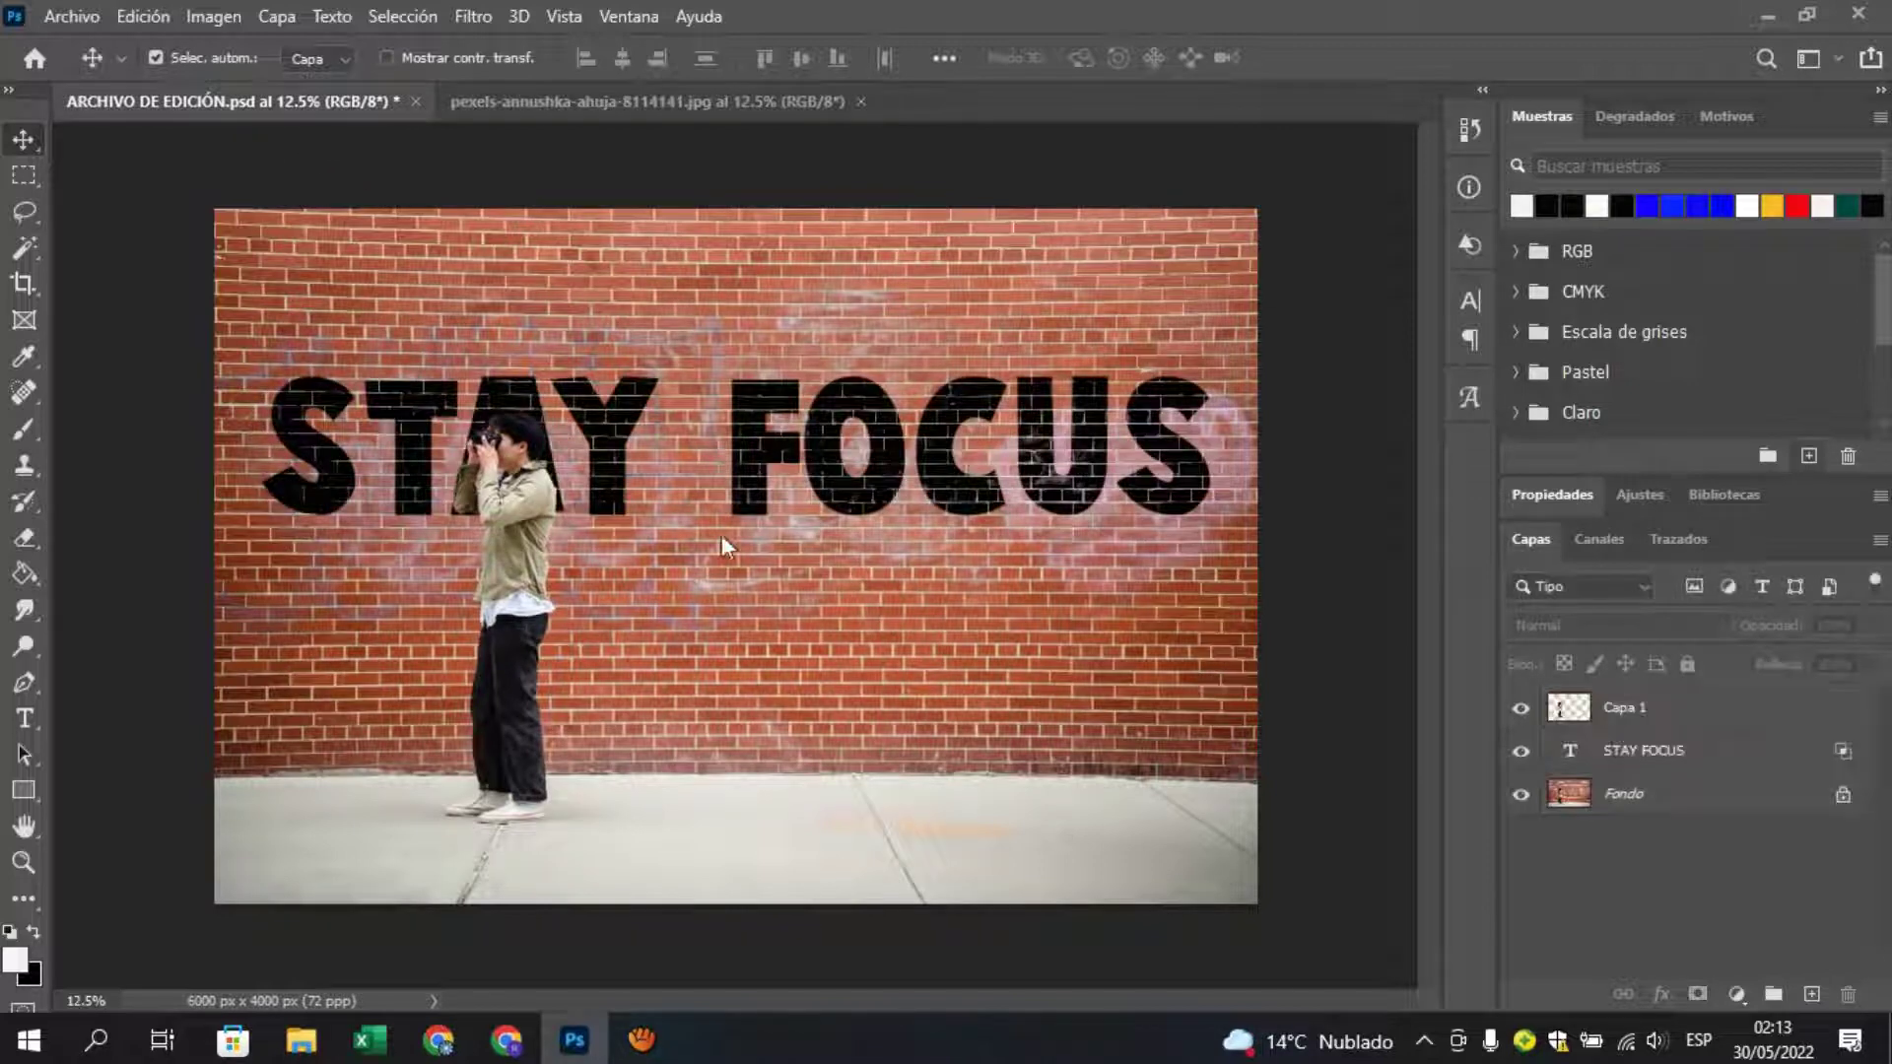
{"action": "left_click", "coordinate": [560, 113]}
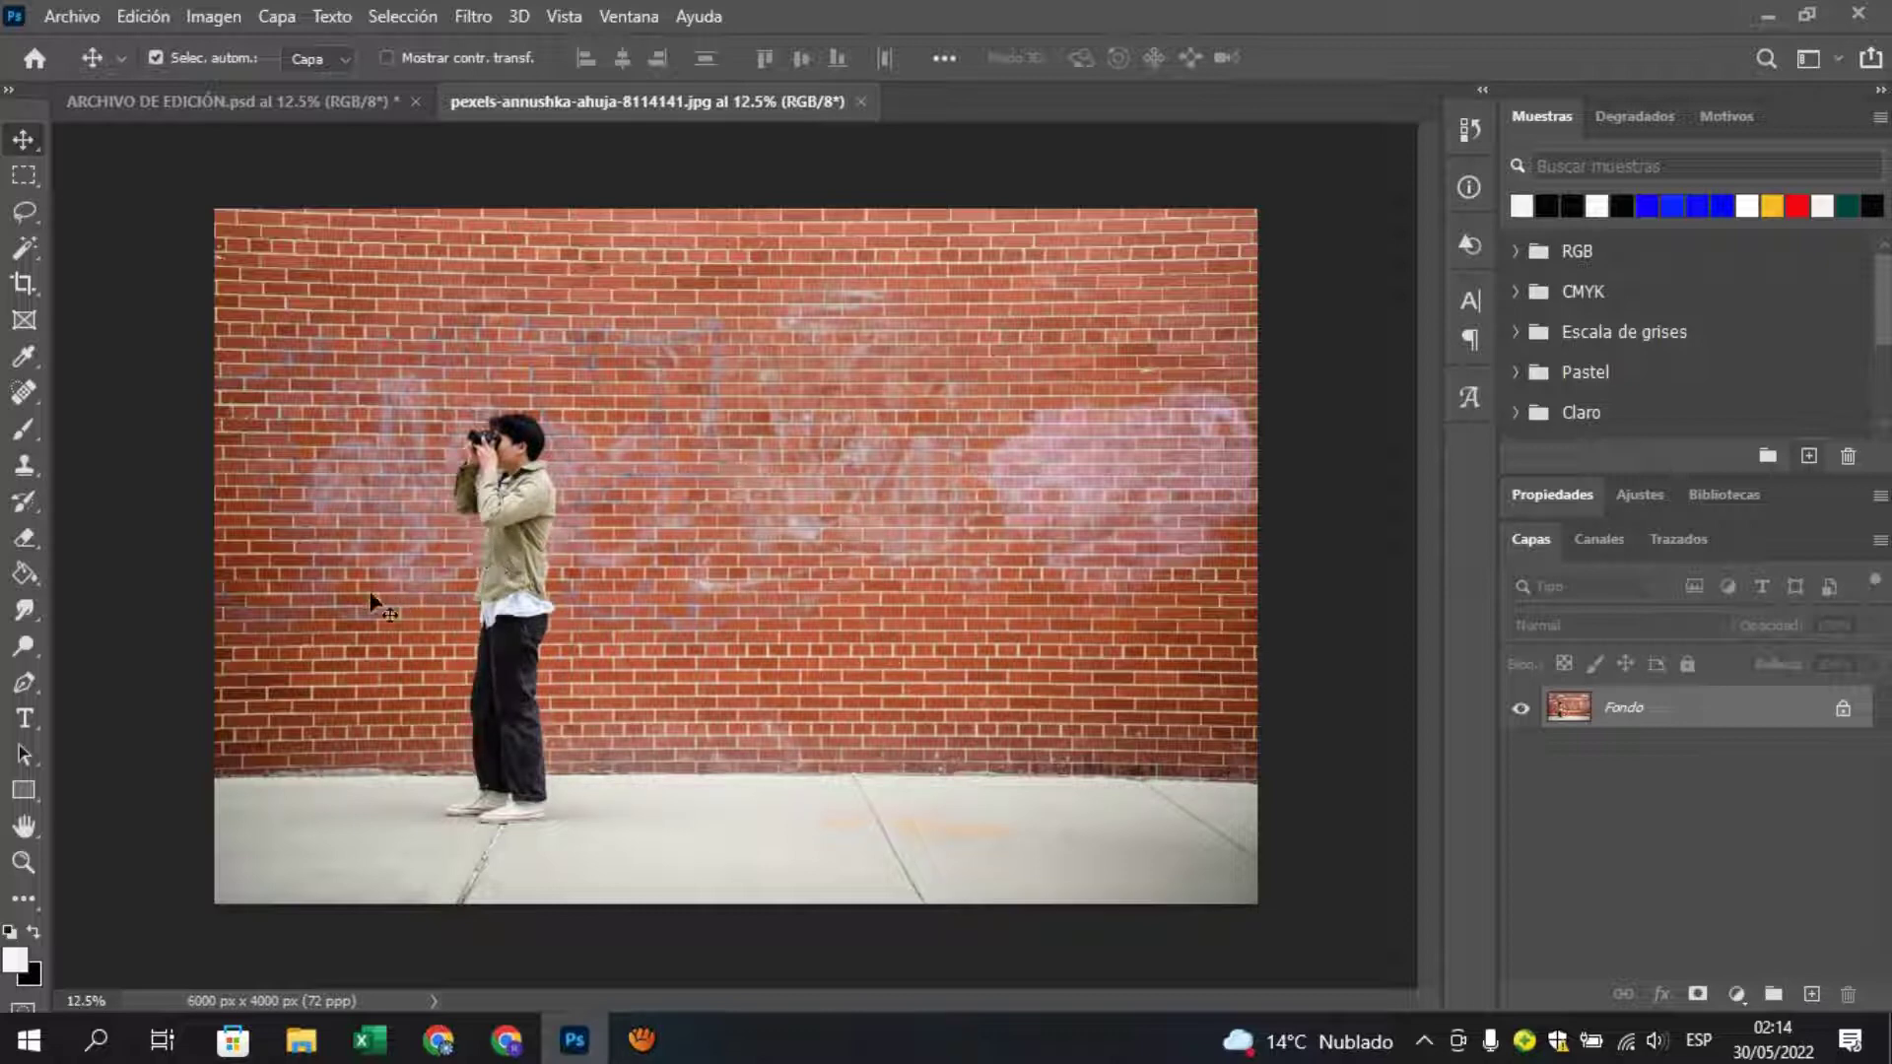
{"action": "left_click", "coordinate": [25, 723]}
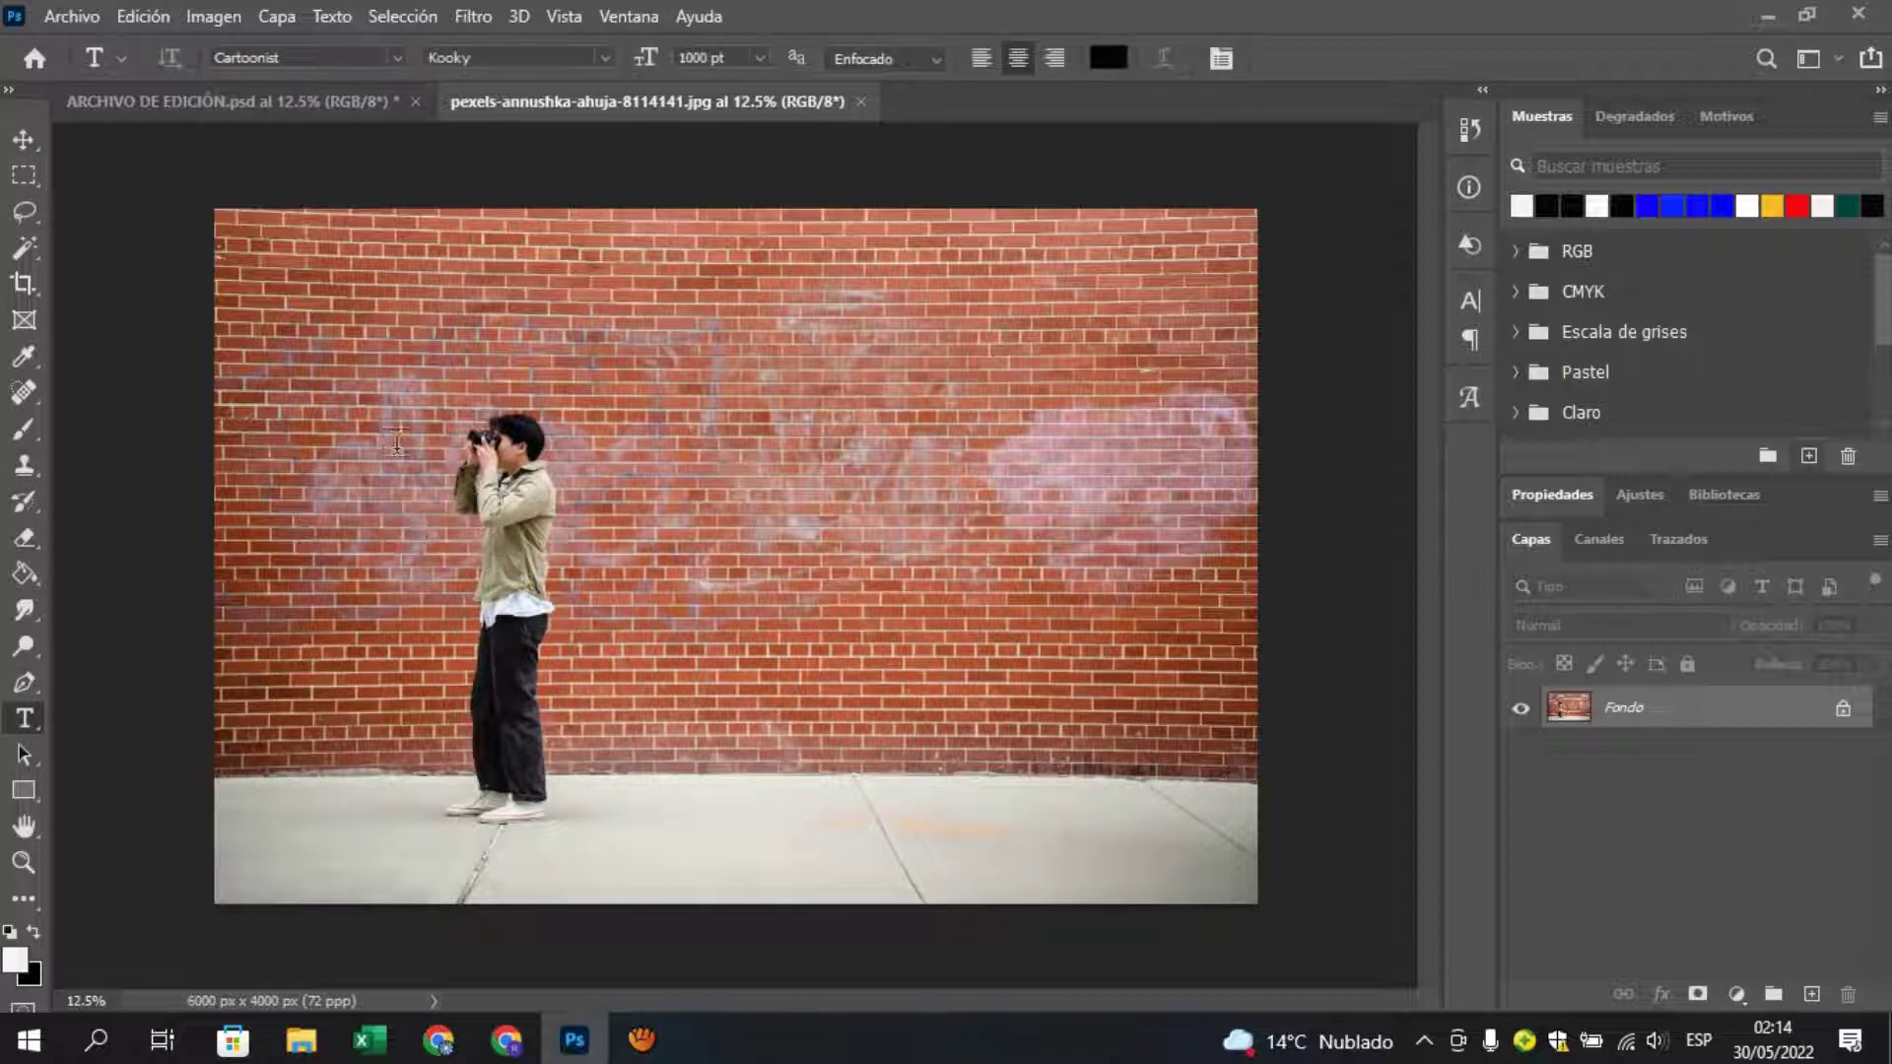
{"action": "left_click", "coordinate": [389, 441]}
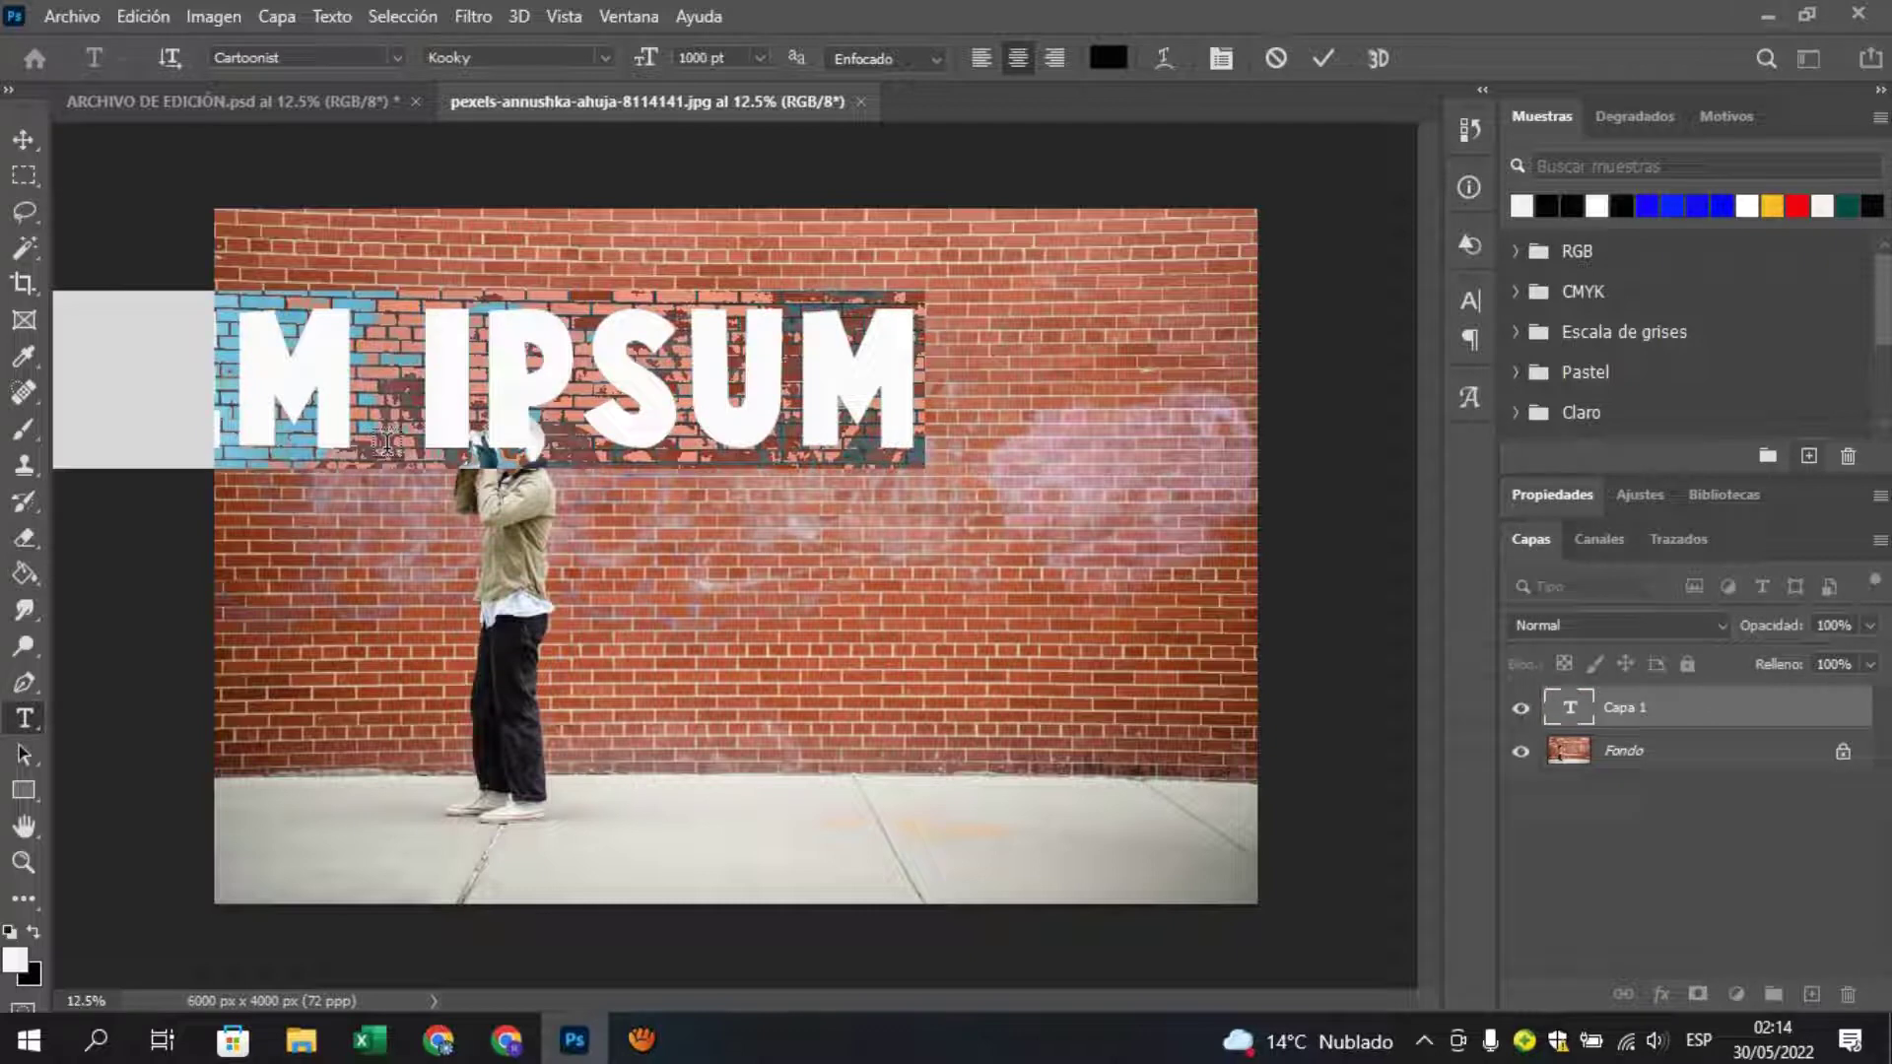
{"action": "type", "text": "HOLA"}
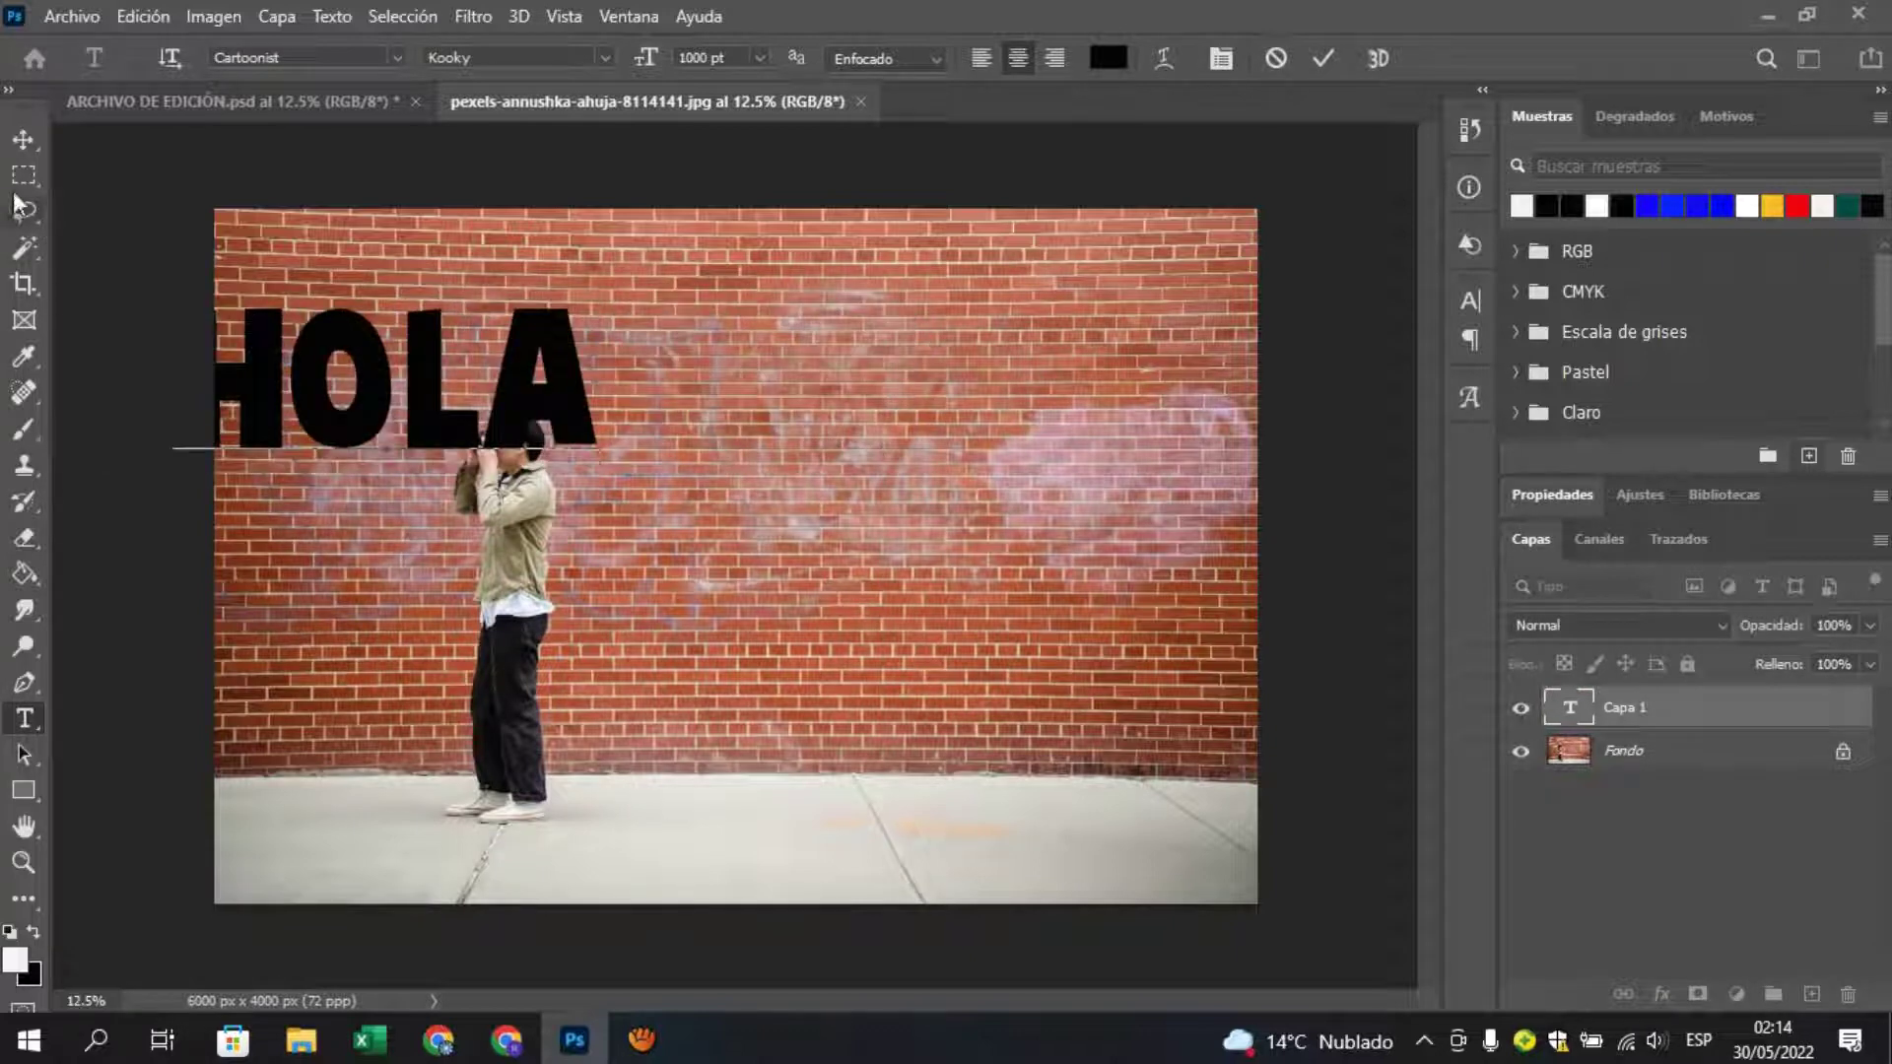
{"action": "left_click", "coordinate": [21, 154]}
{"action": "left_click_drag", "start_coordinate": [370, 398], "coordinate": [492, 499]}
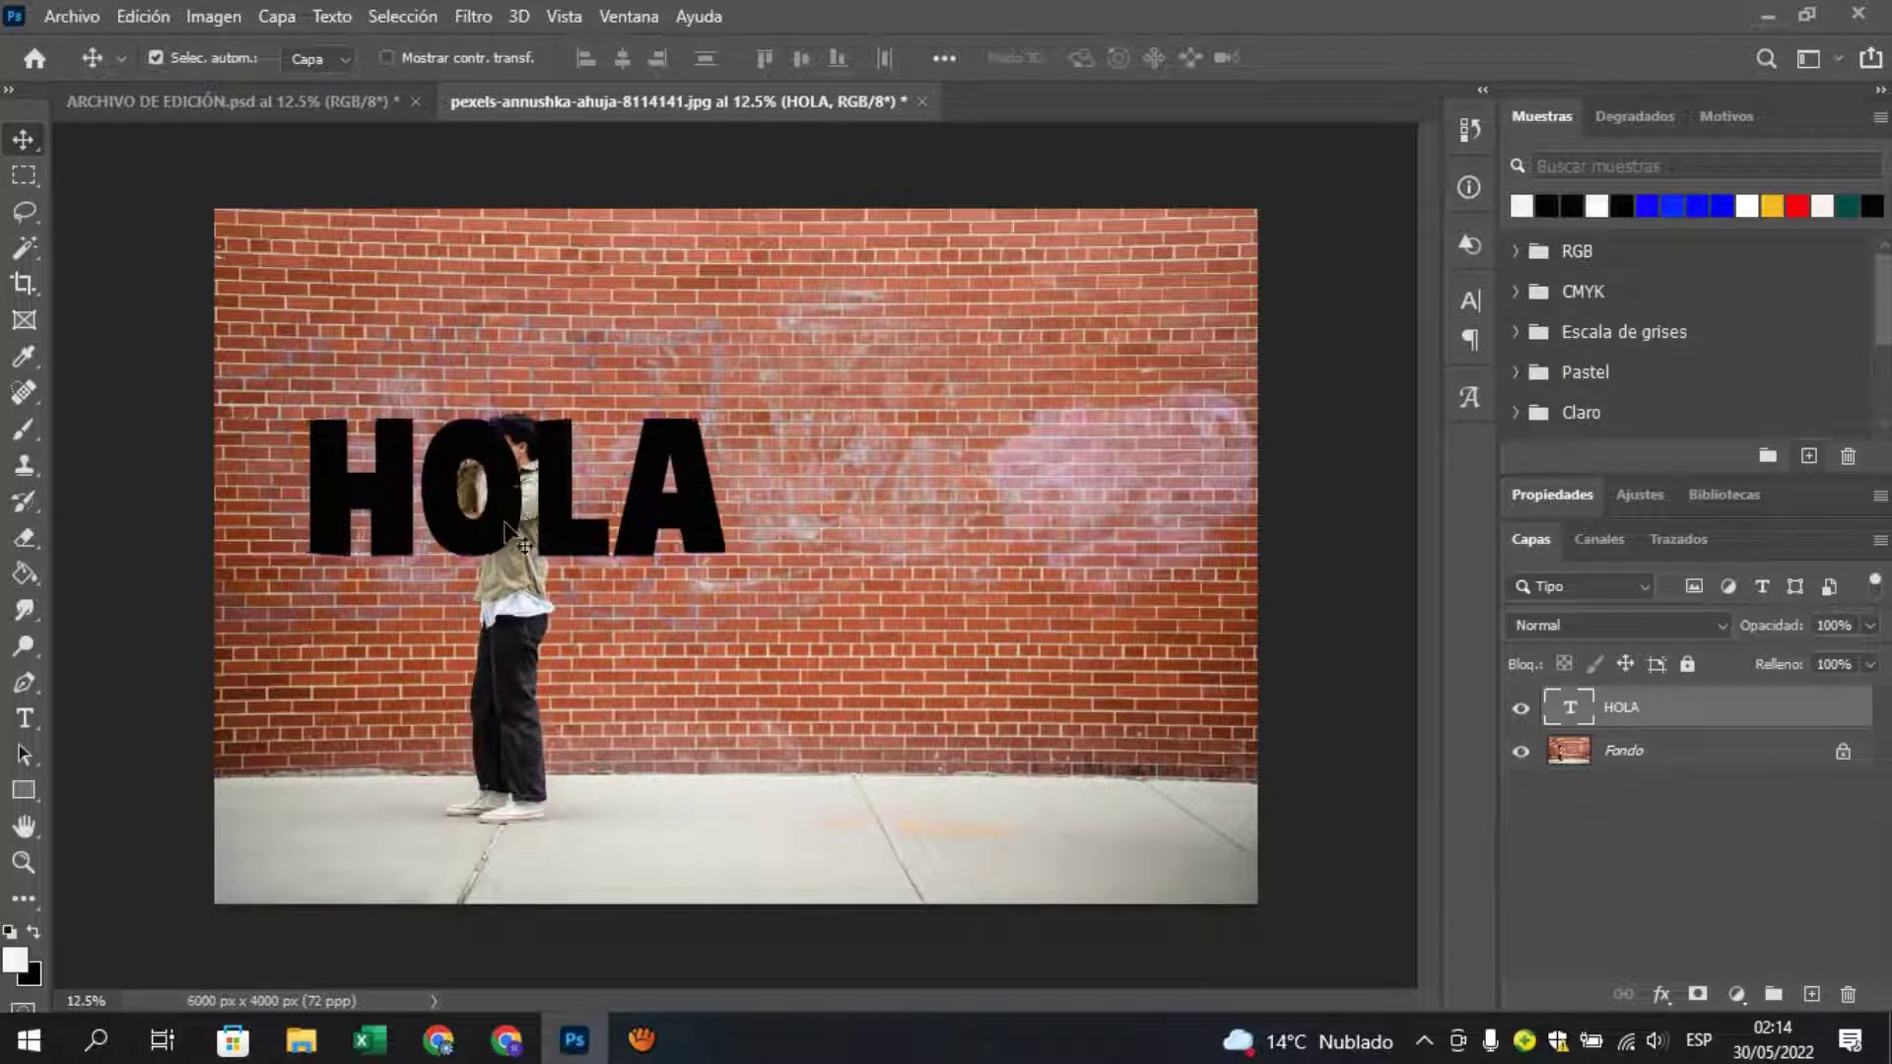
{"action": "mouse_move", "coordinate": [498, 499]}
{"action": "left_mouse_down"}
{"action": "mouse_move", "coordinate": [510, 427]}
{"action": "mouse_move", "coordinate": [483, 475]}
{"action": "mouse_move", "coordinate": [532, 477]}
{"action": "left_mouse_up"}
{"action": "key", "text": "ctrl+e"}
{"action": "key", "text": "Escape"}
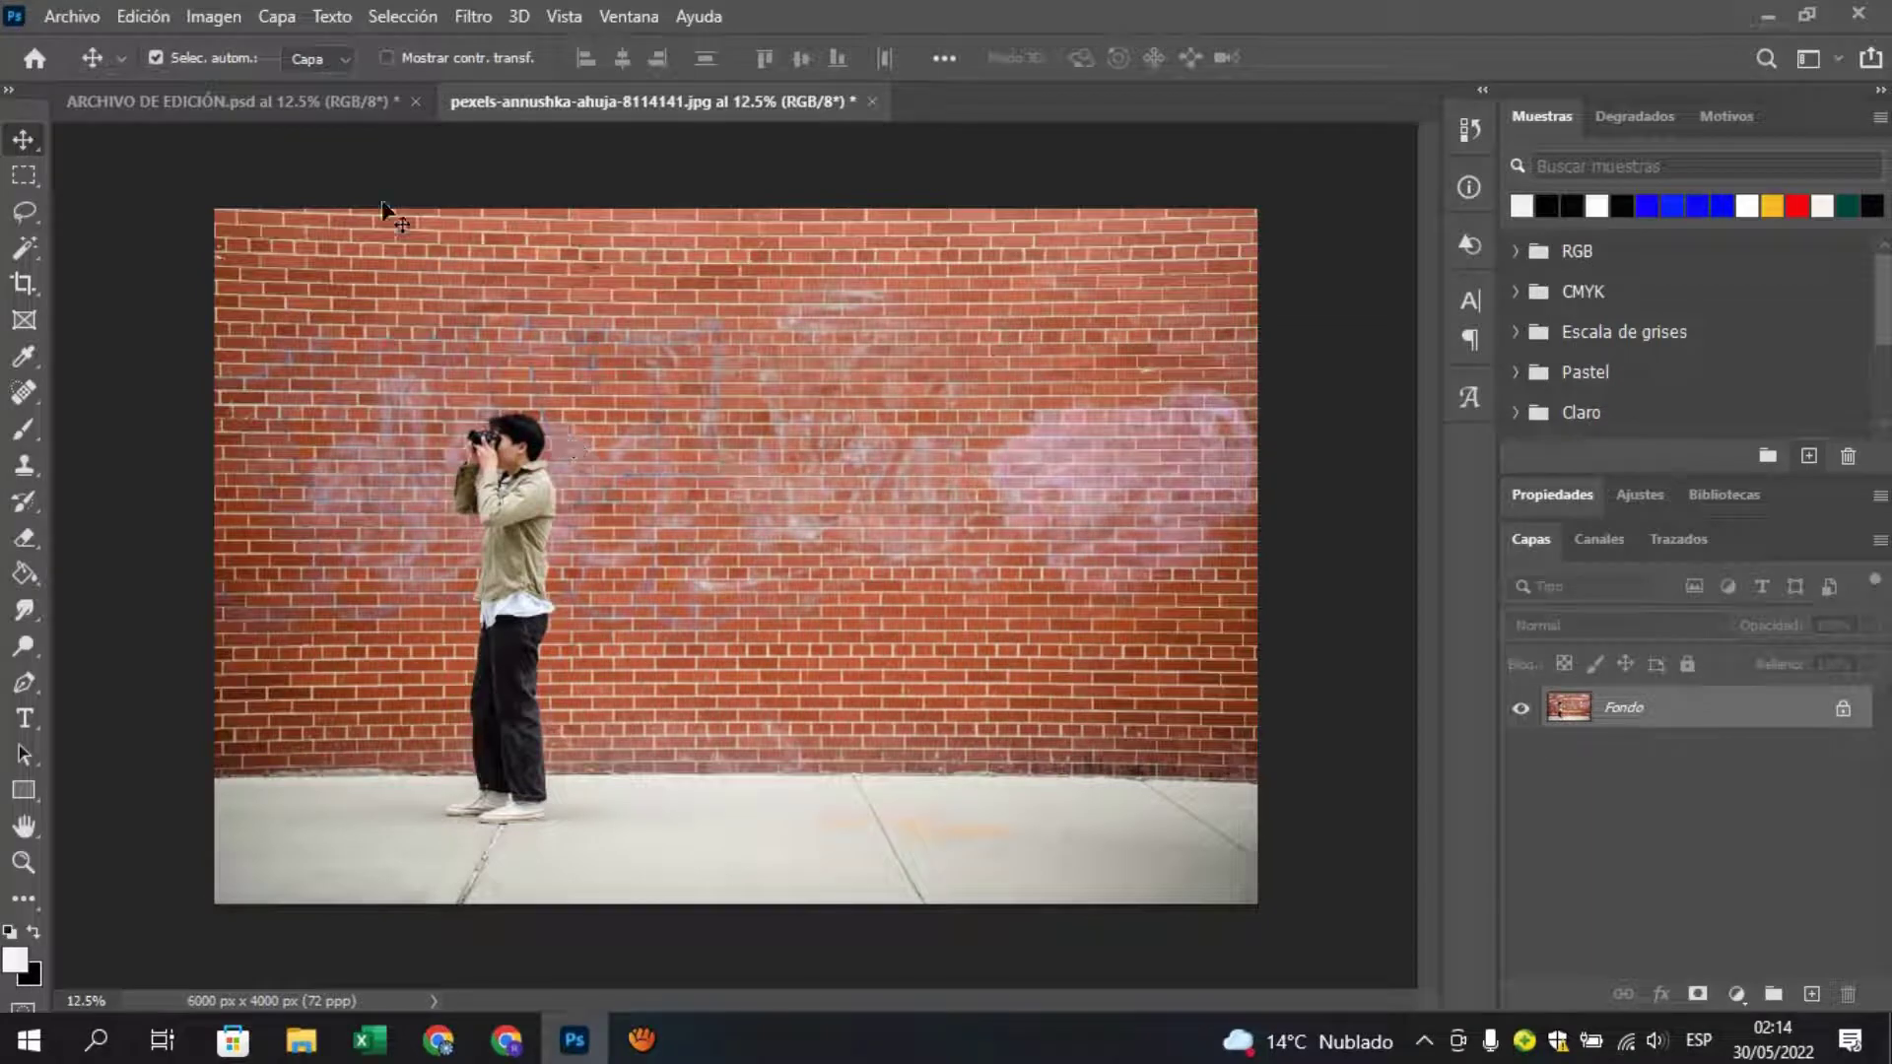
- Select the photographer with Selección > Sujeto and copy him to a new layer, Capa 1
{"action": "left_click", "coordinate": [400, 19]}
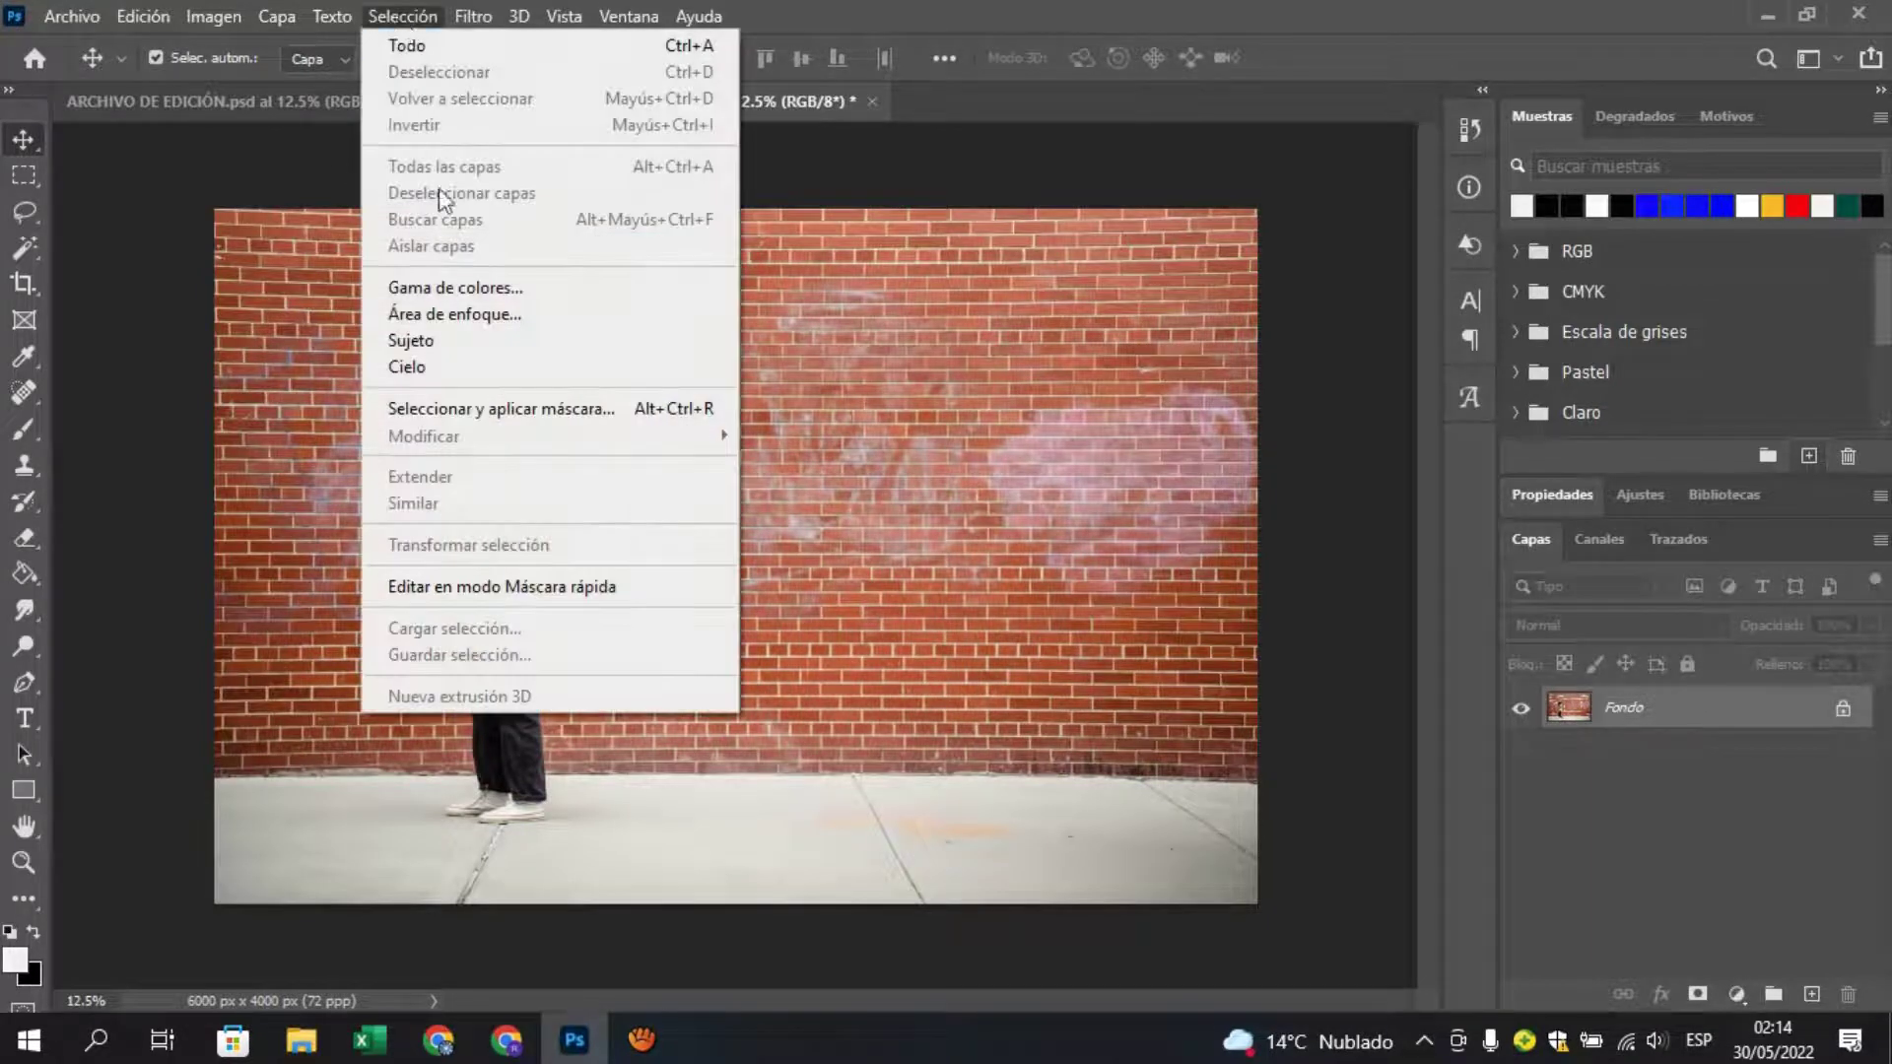
{"action": "left_click", "coordinate": [452, 340]}
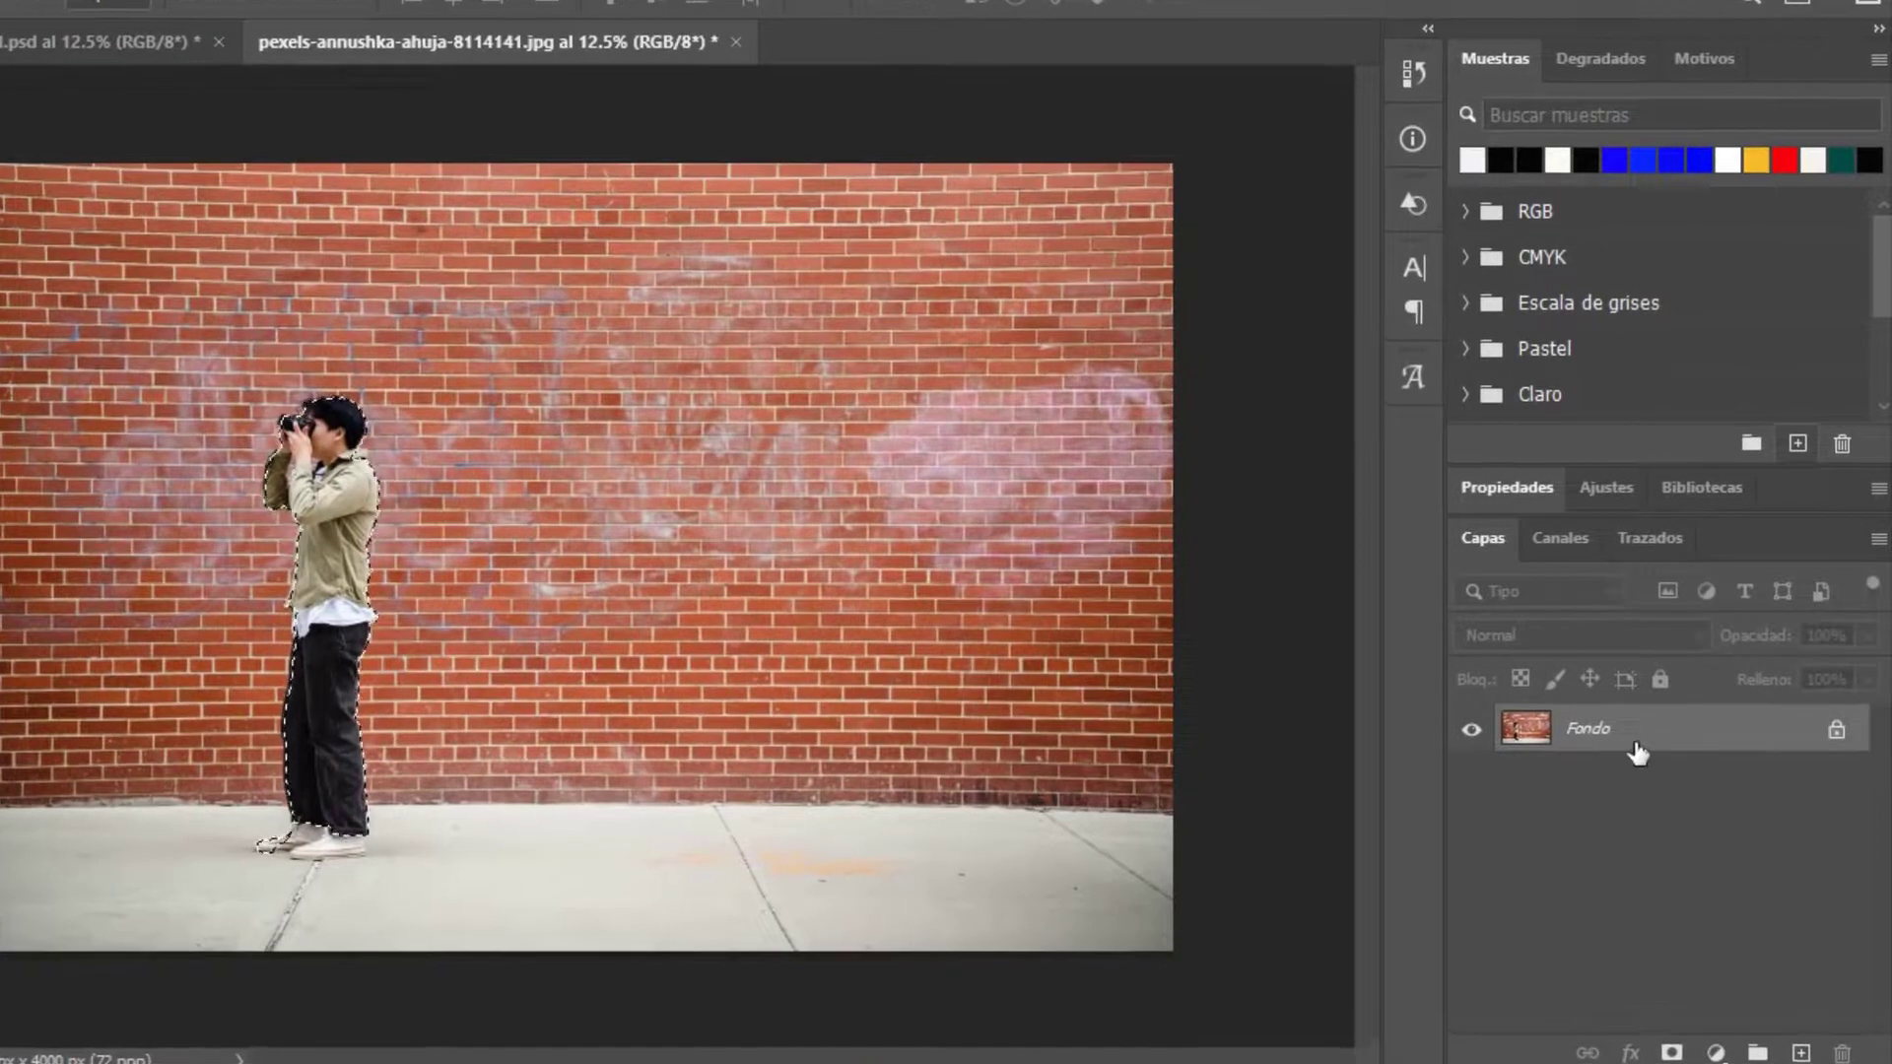
{"action": "key", "text": "ctrl+j"}
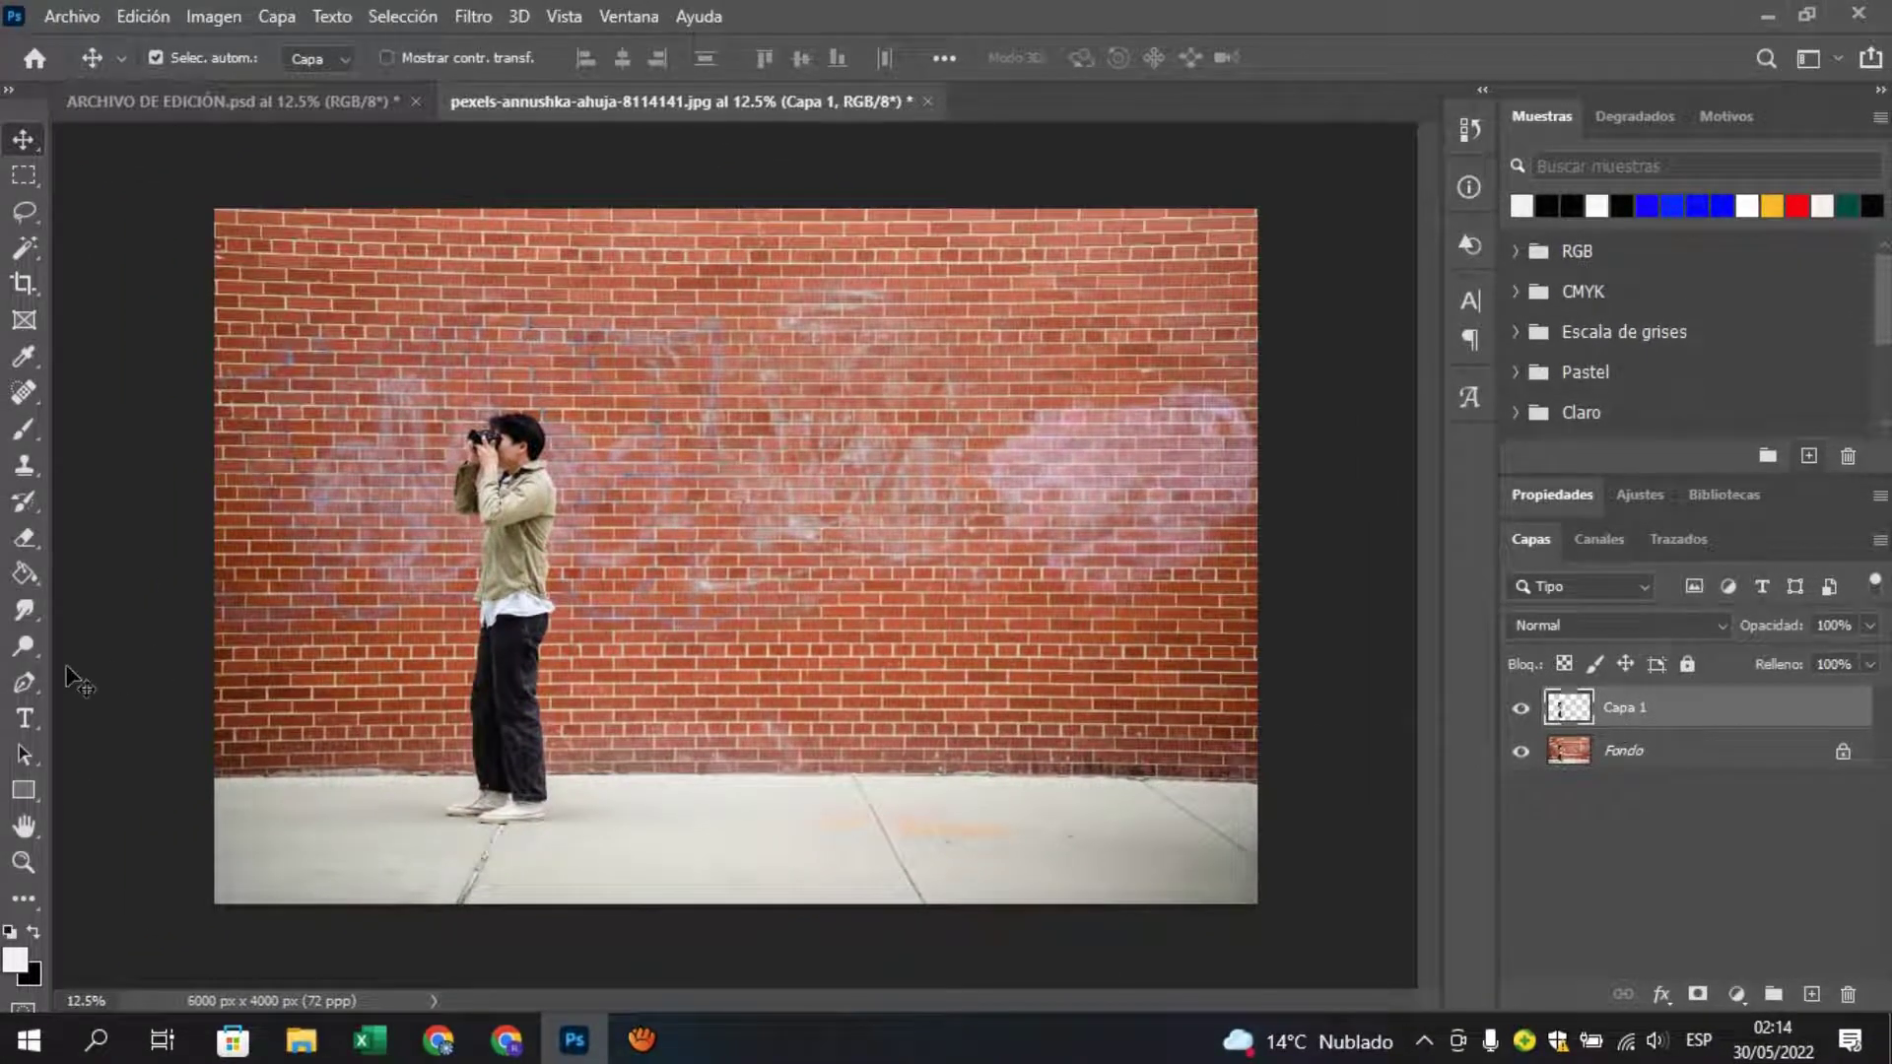
- Type 'STAY FOCUS' on the photo and drag the text to centre it across the wall
{"action": "left_click", "coordinate": [26, 720]}
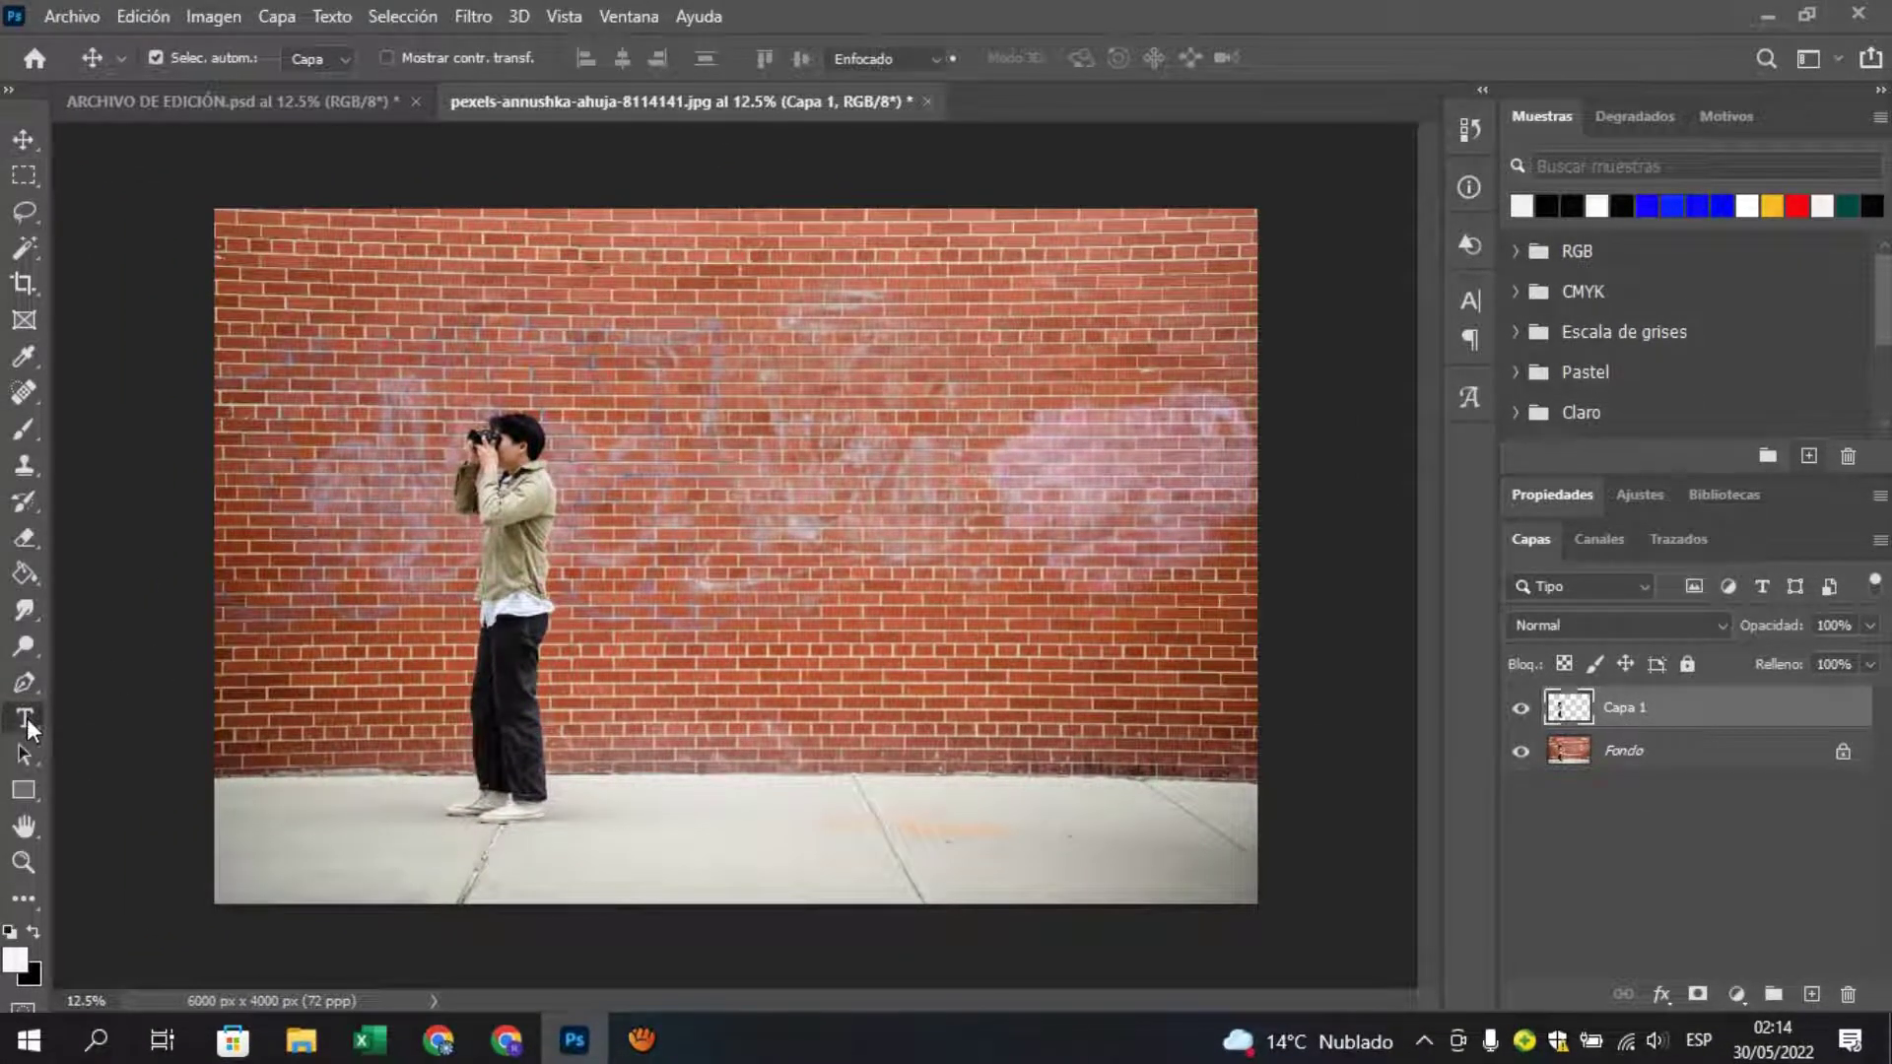
{"action": "left_click", "coordinate": [336, 464]}
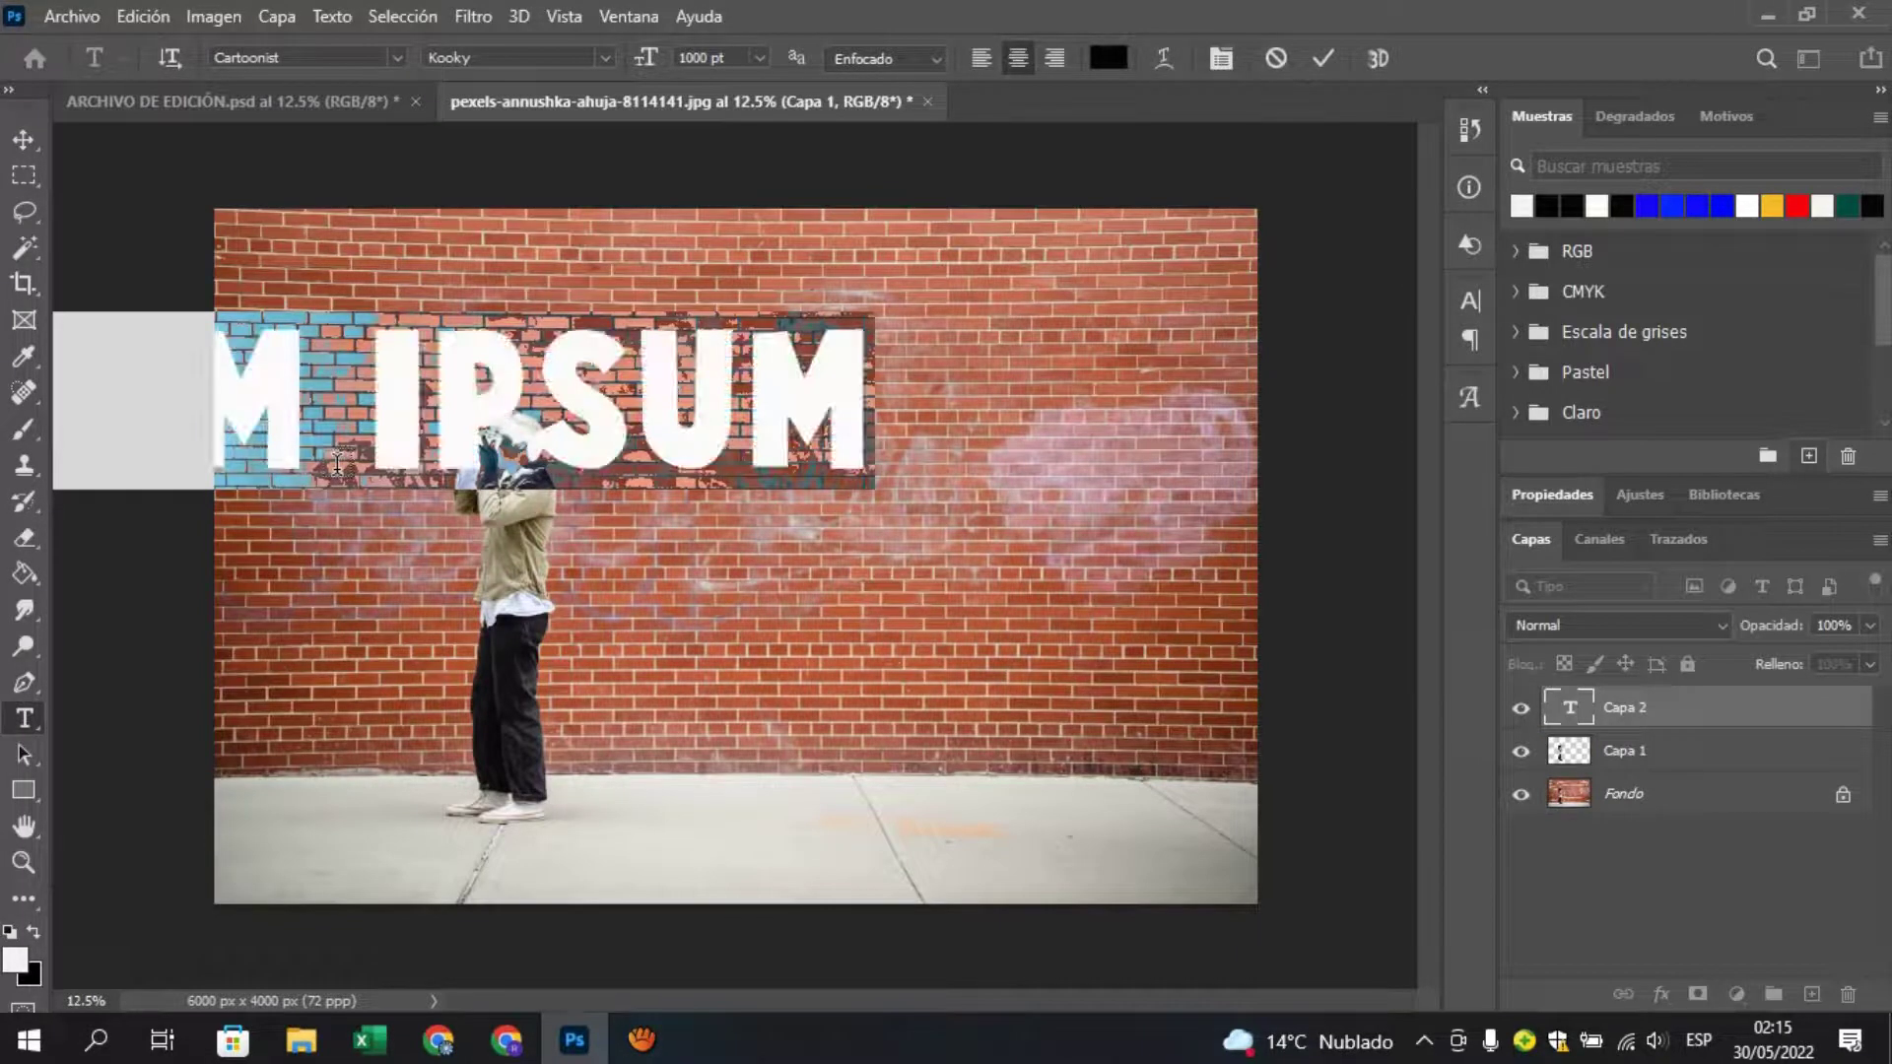
{"action": "type", "text": "STAY "}
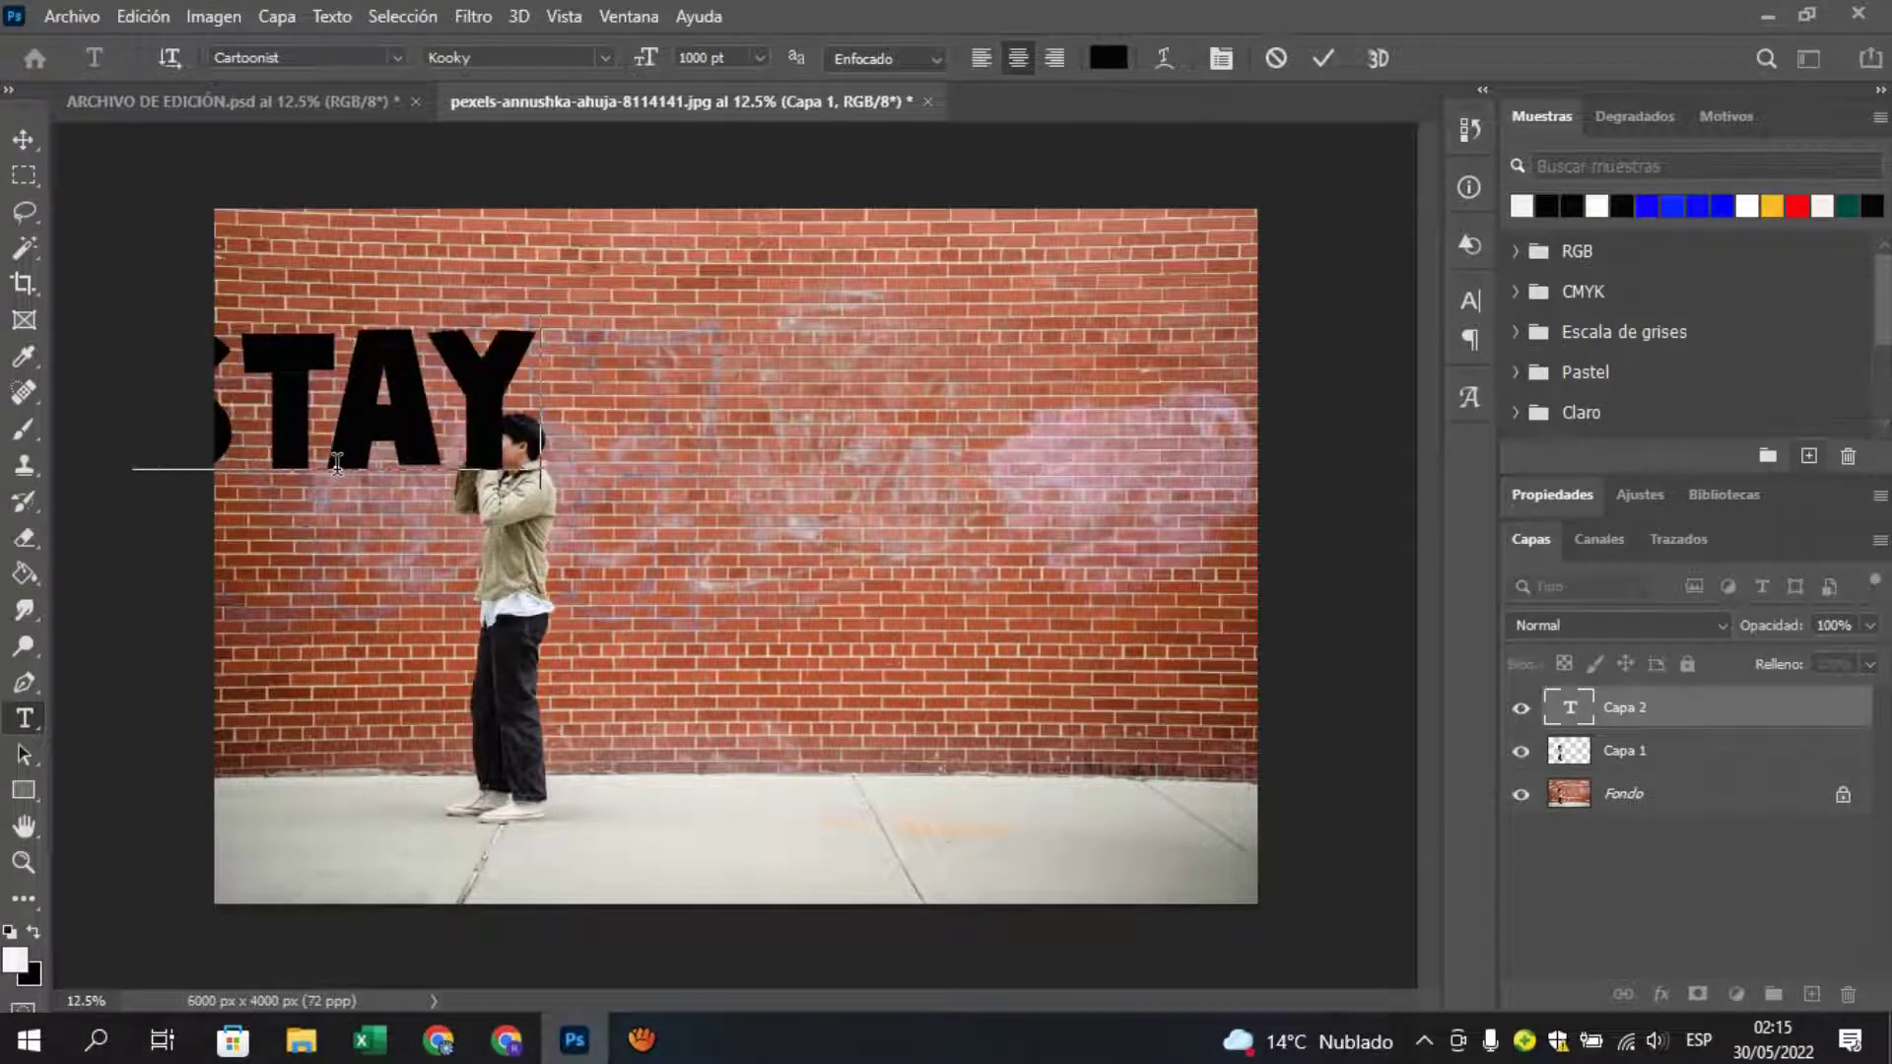
{"action": "type", "text": "FOCUS"}
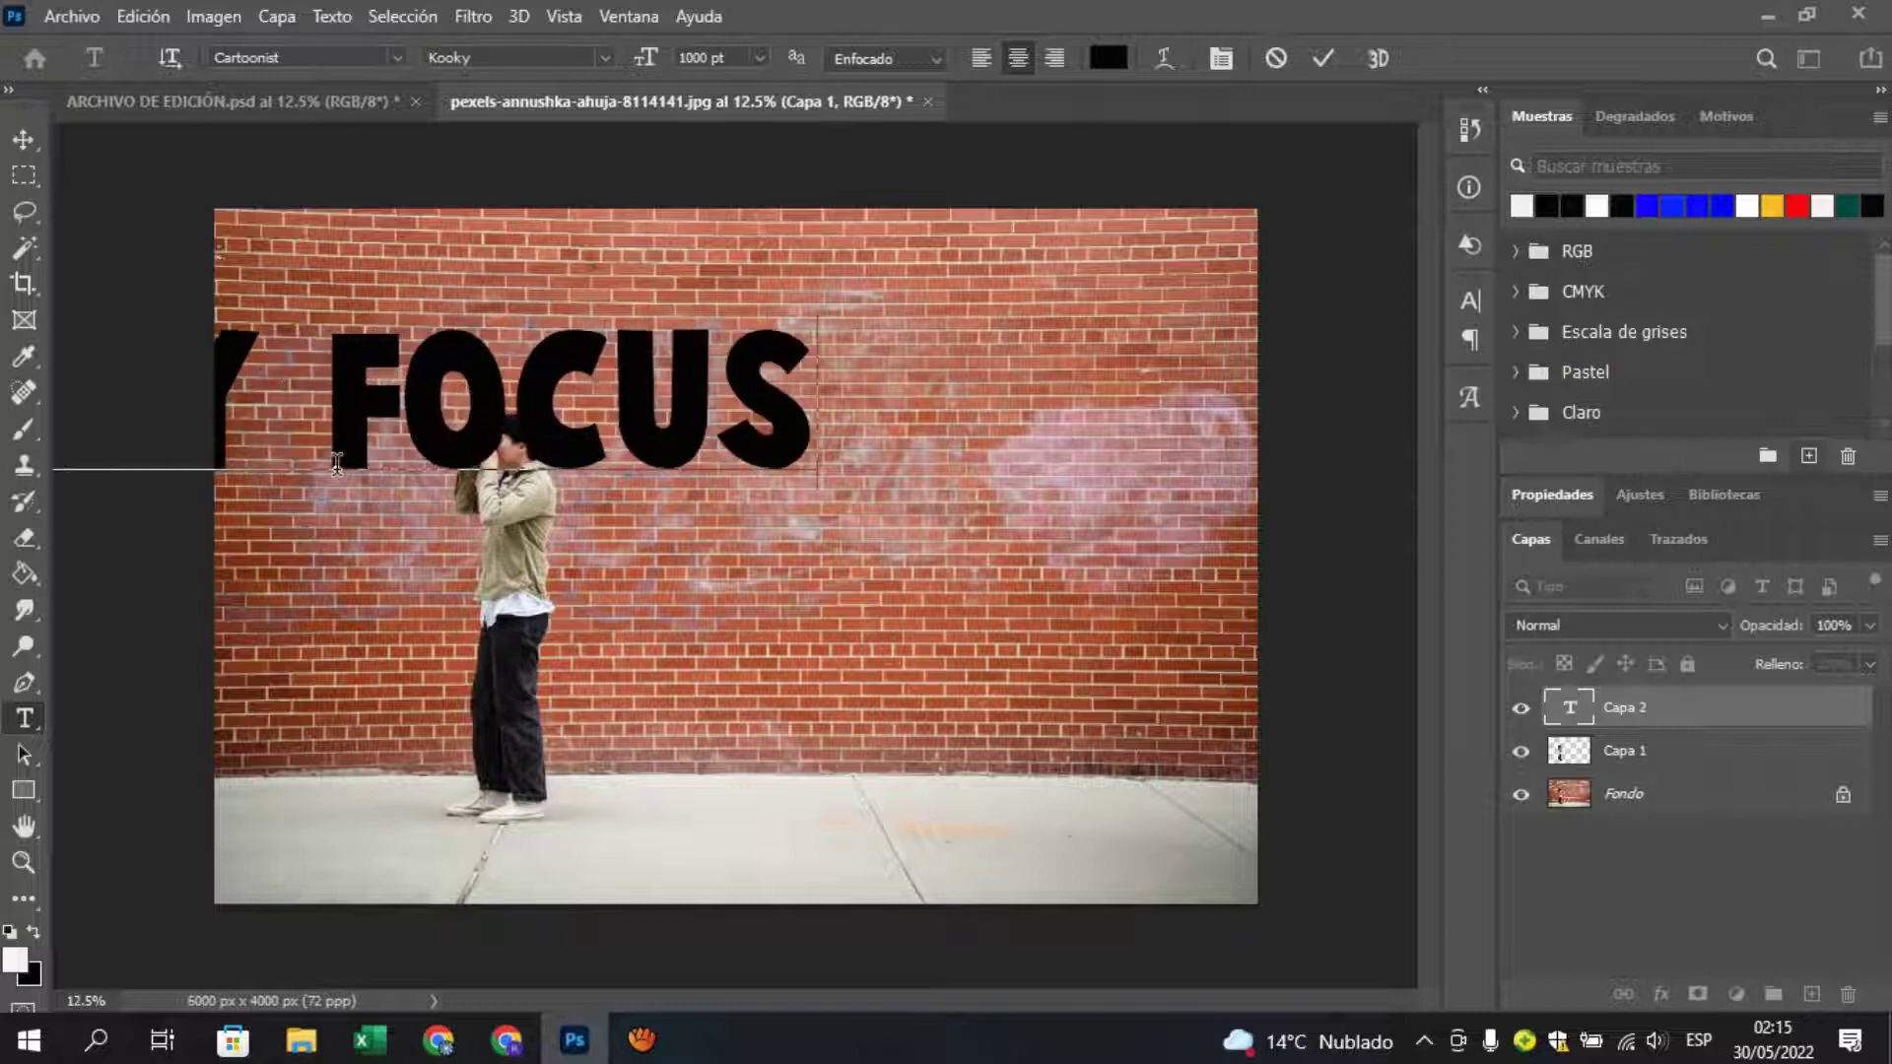
{"action": "left_click", "coordinate": [24, 139]}
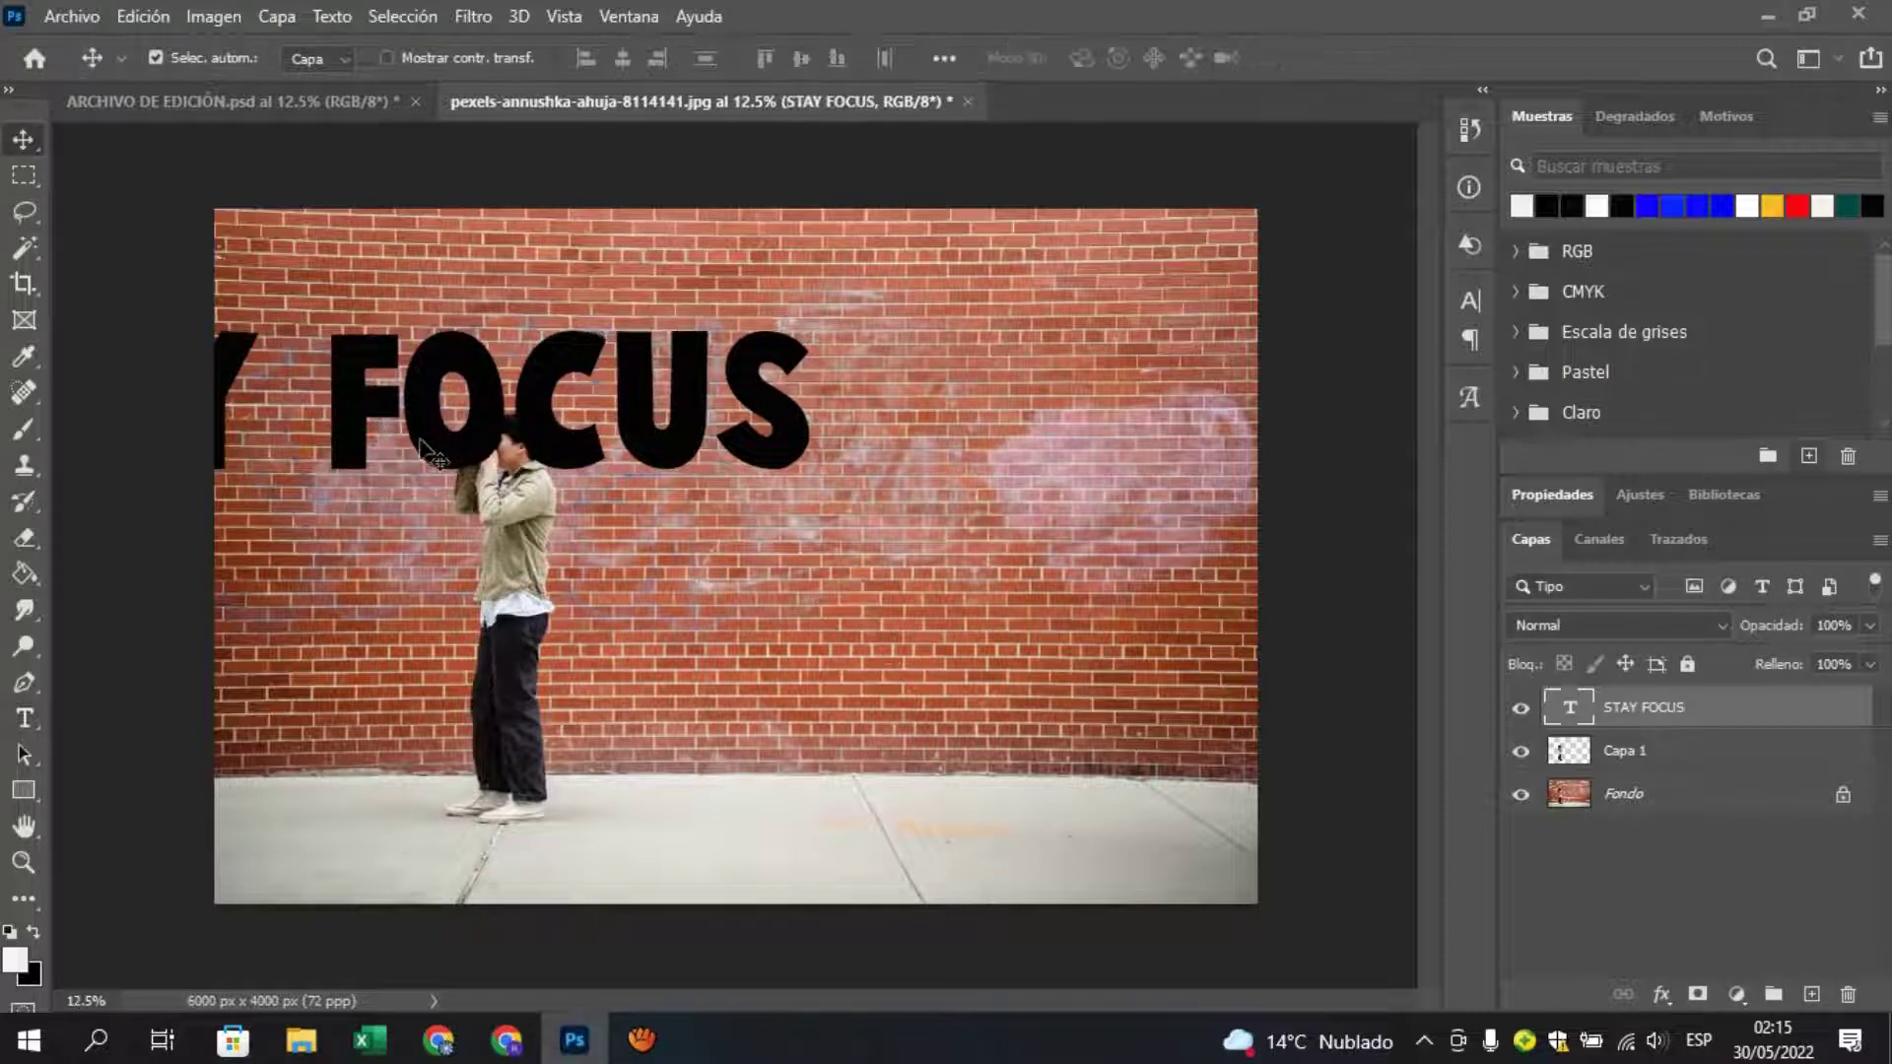
{"action": "left_click_drag", "start_coordinate": [435, 458], "coordinate": [800, 492]}
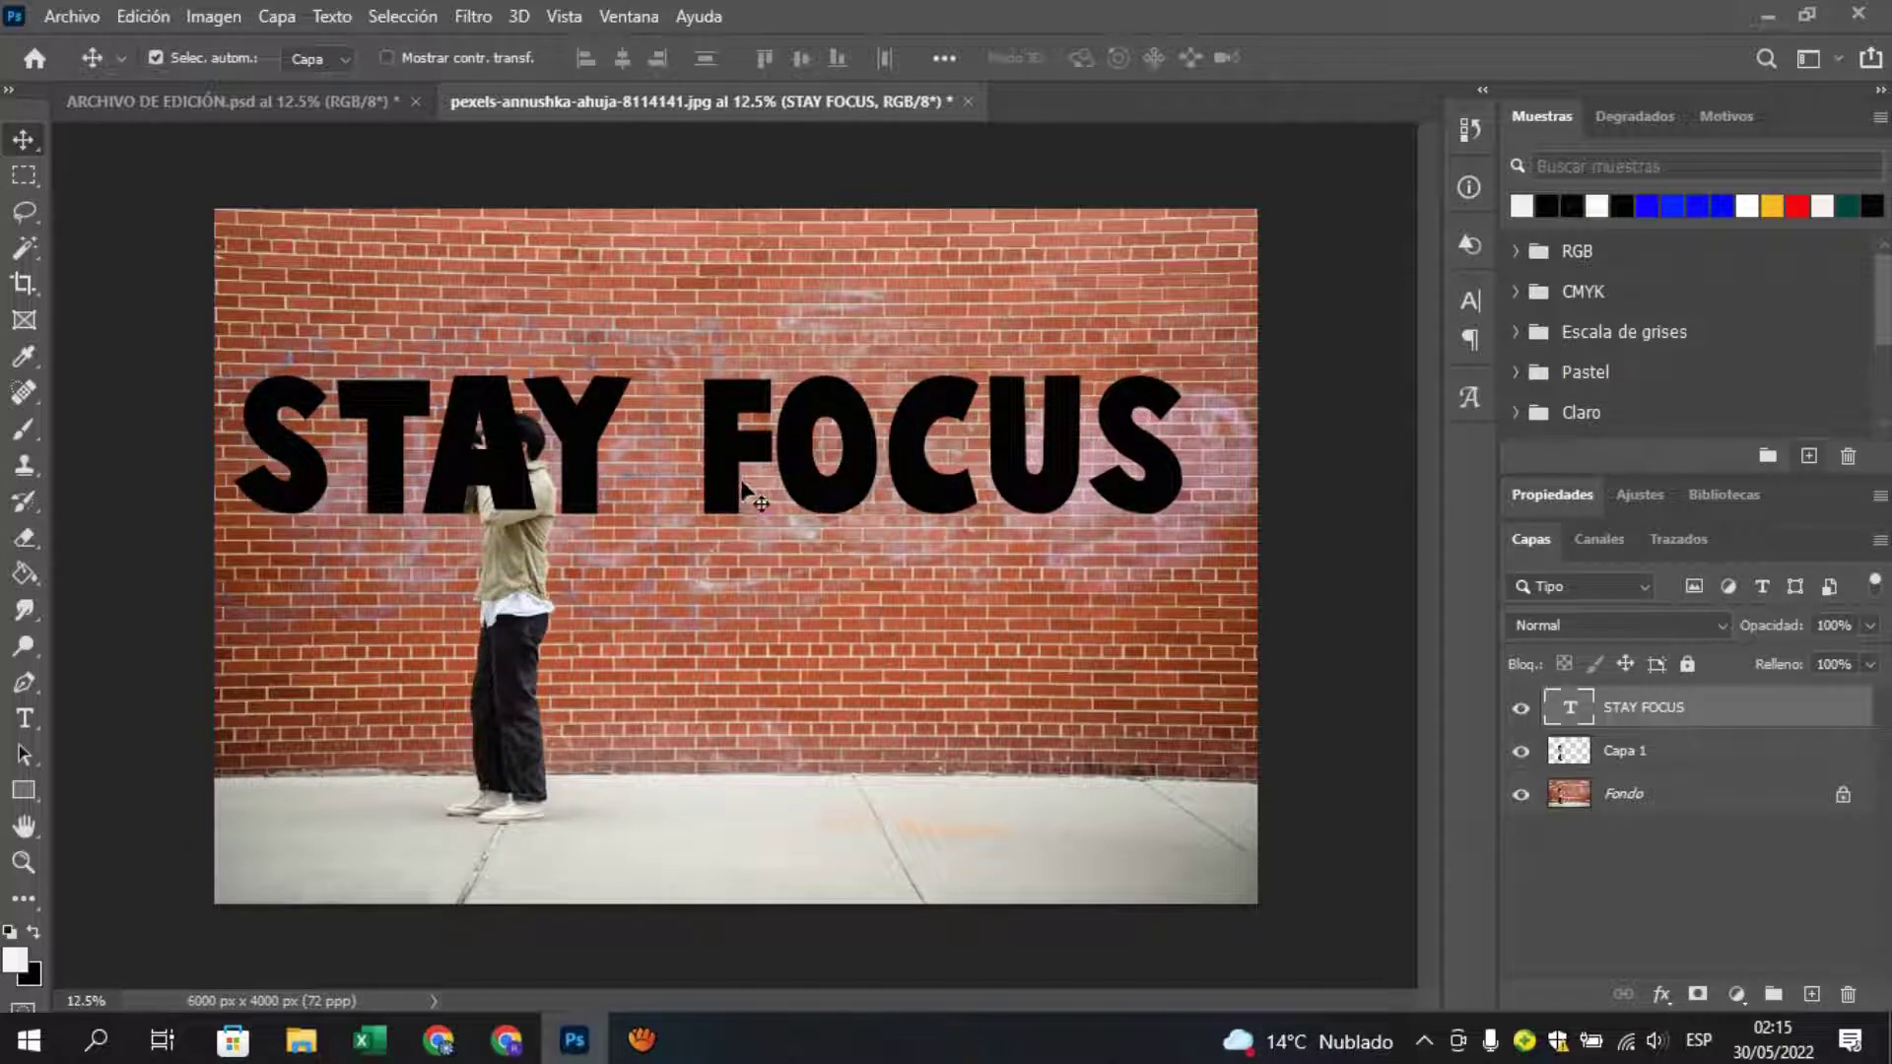
{"action": "left_click_drag", "start_coordinate": [738, 486], "coordinate": [749, 489]}
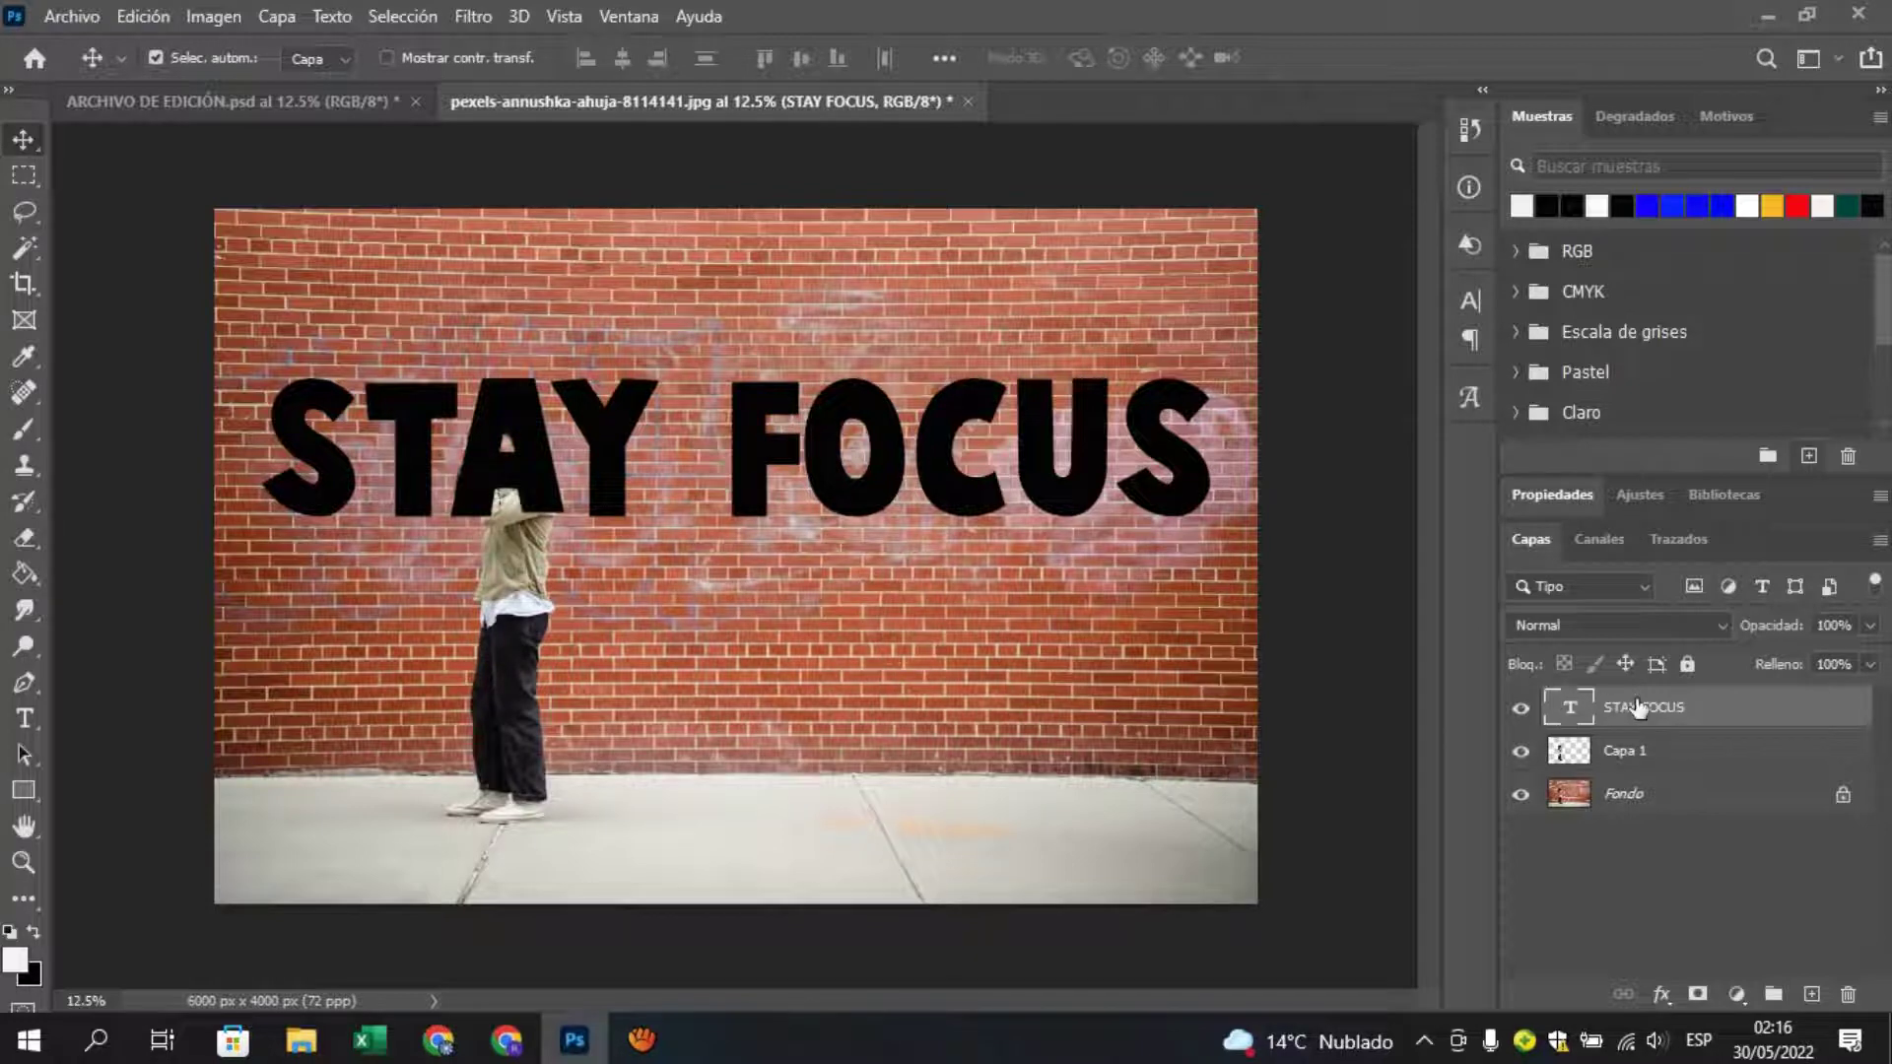
- Drag the STAY FOCUS layer below Capa 1 in the Layers panel
{"action": "left_click_drag", "start_coordinate": [1636, 707], "coordinate": [1639, 751]}
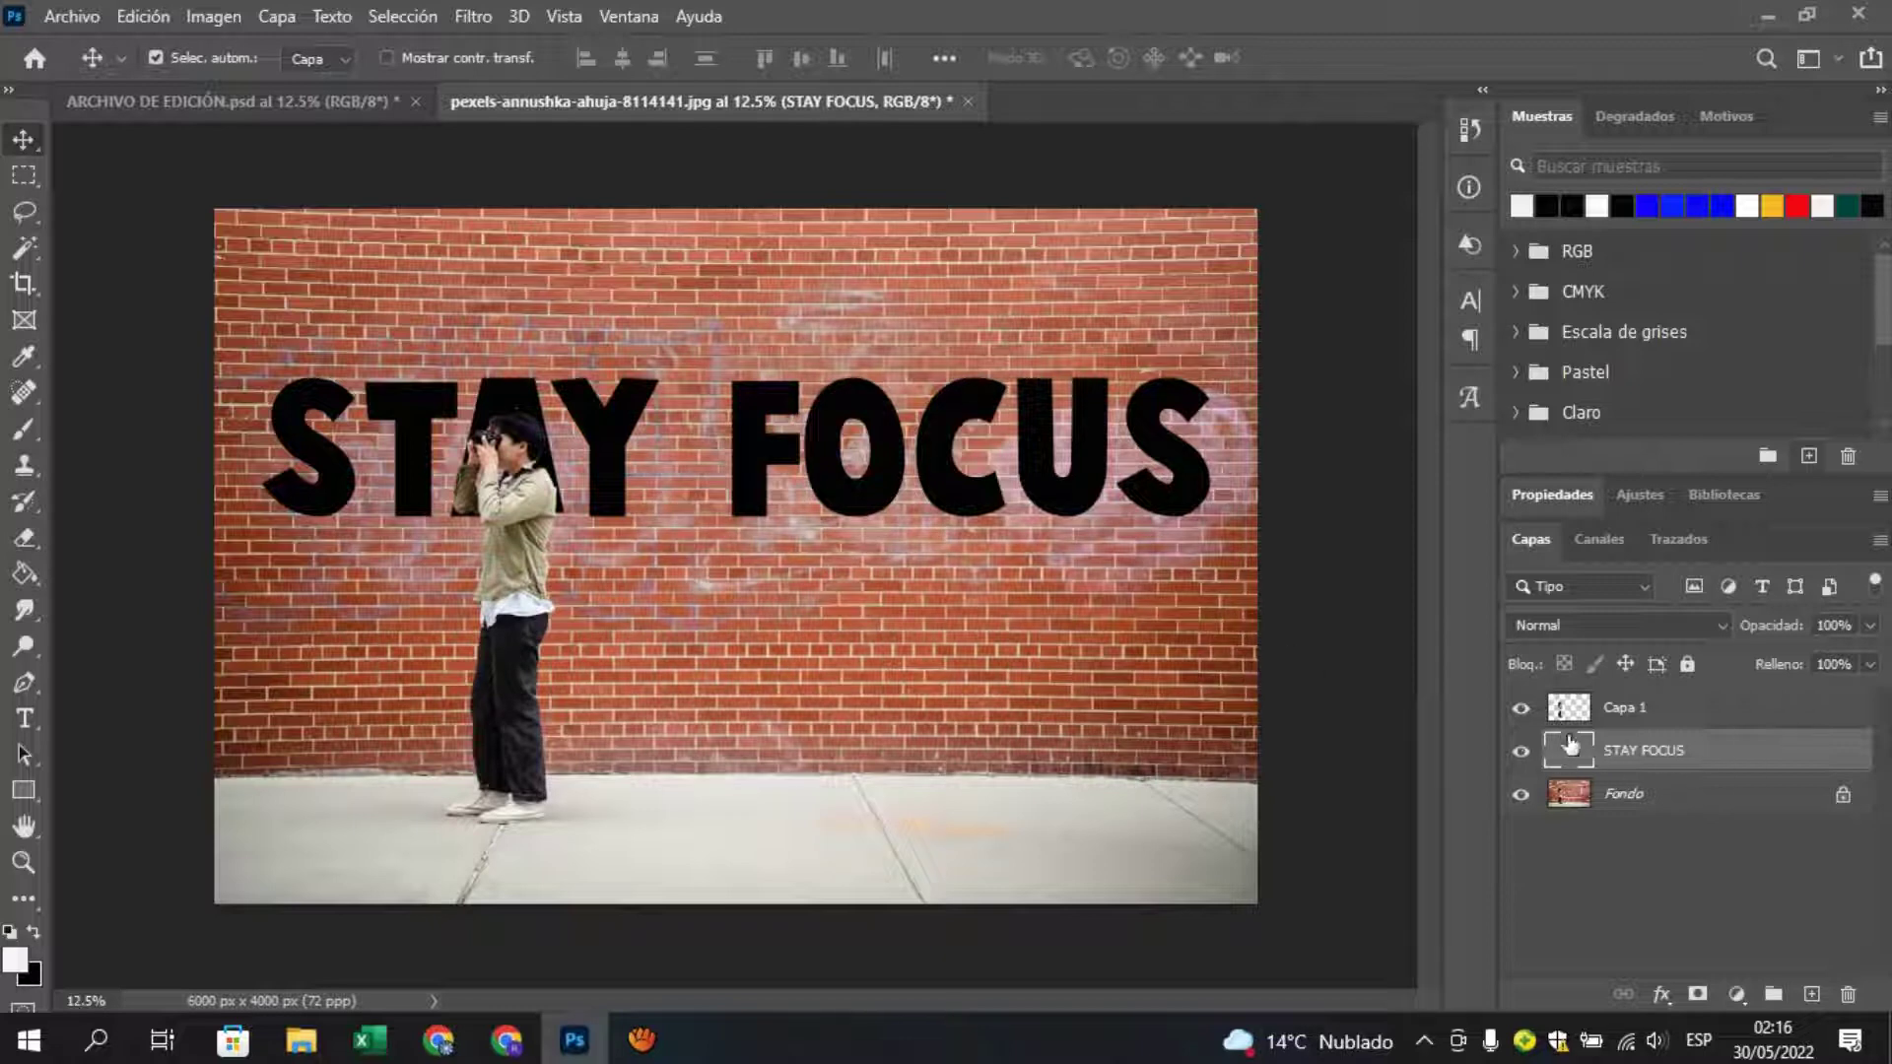
- In Blending Options, drag the Underlying Layer white slider left and Alt-split it to soften the brick texture
{"action": "left_click", "coordinate": [1662, 999]}
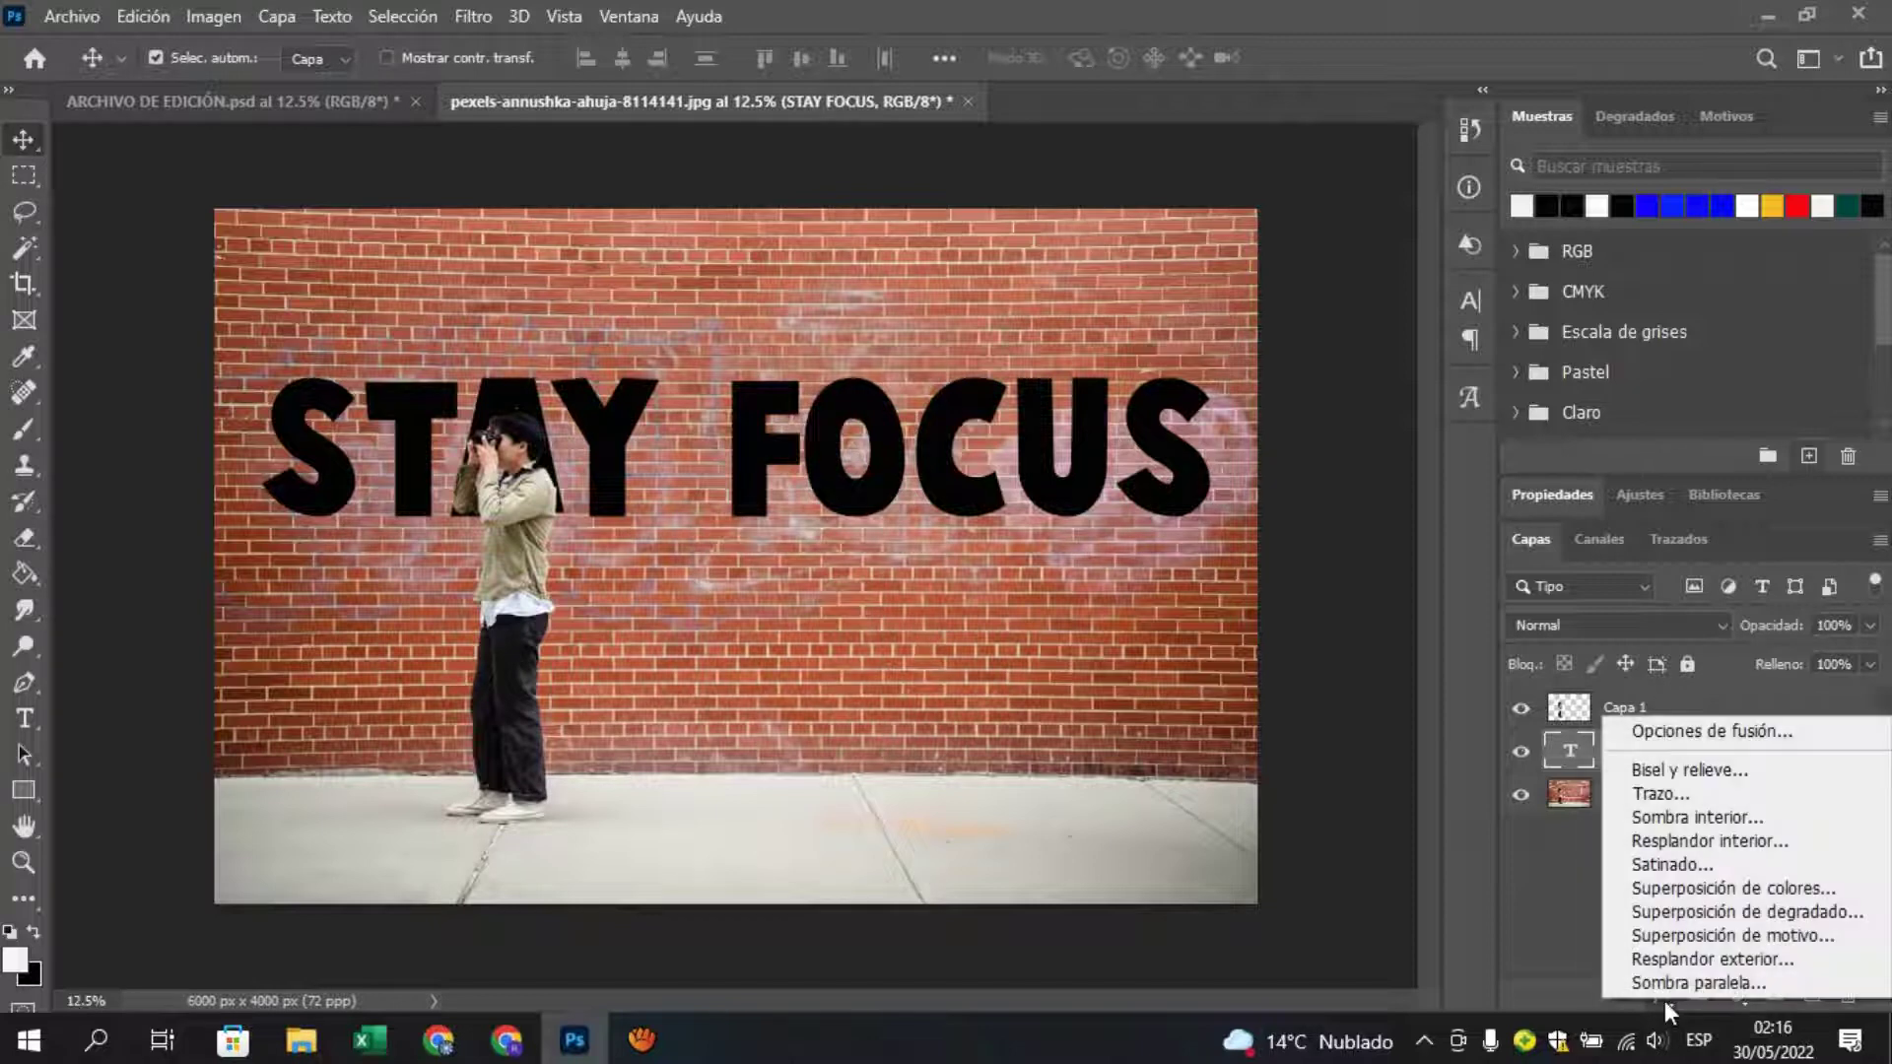
{"action": "left_click", "coordinate": [1706, 733]}
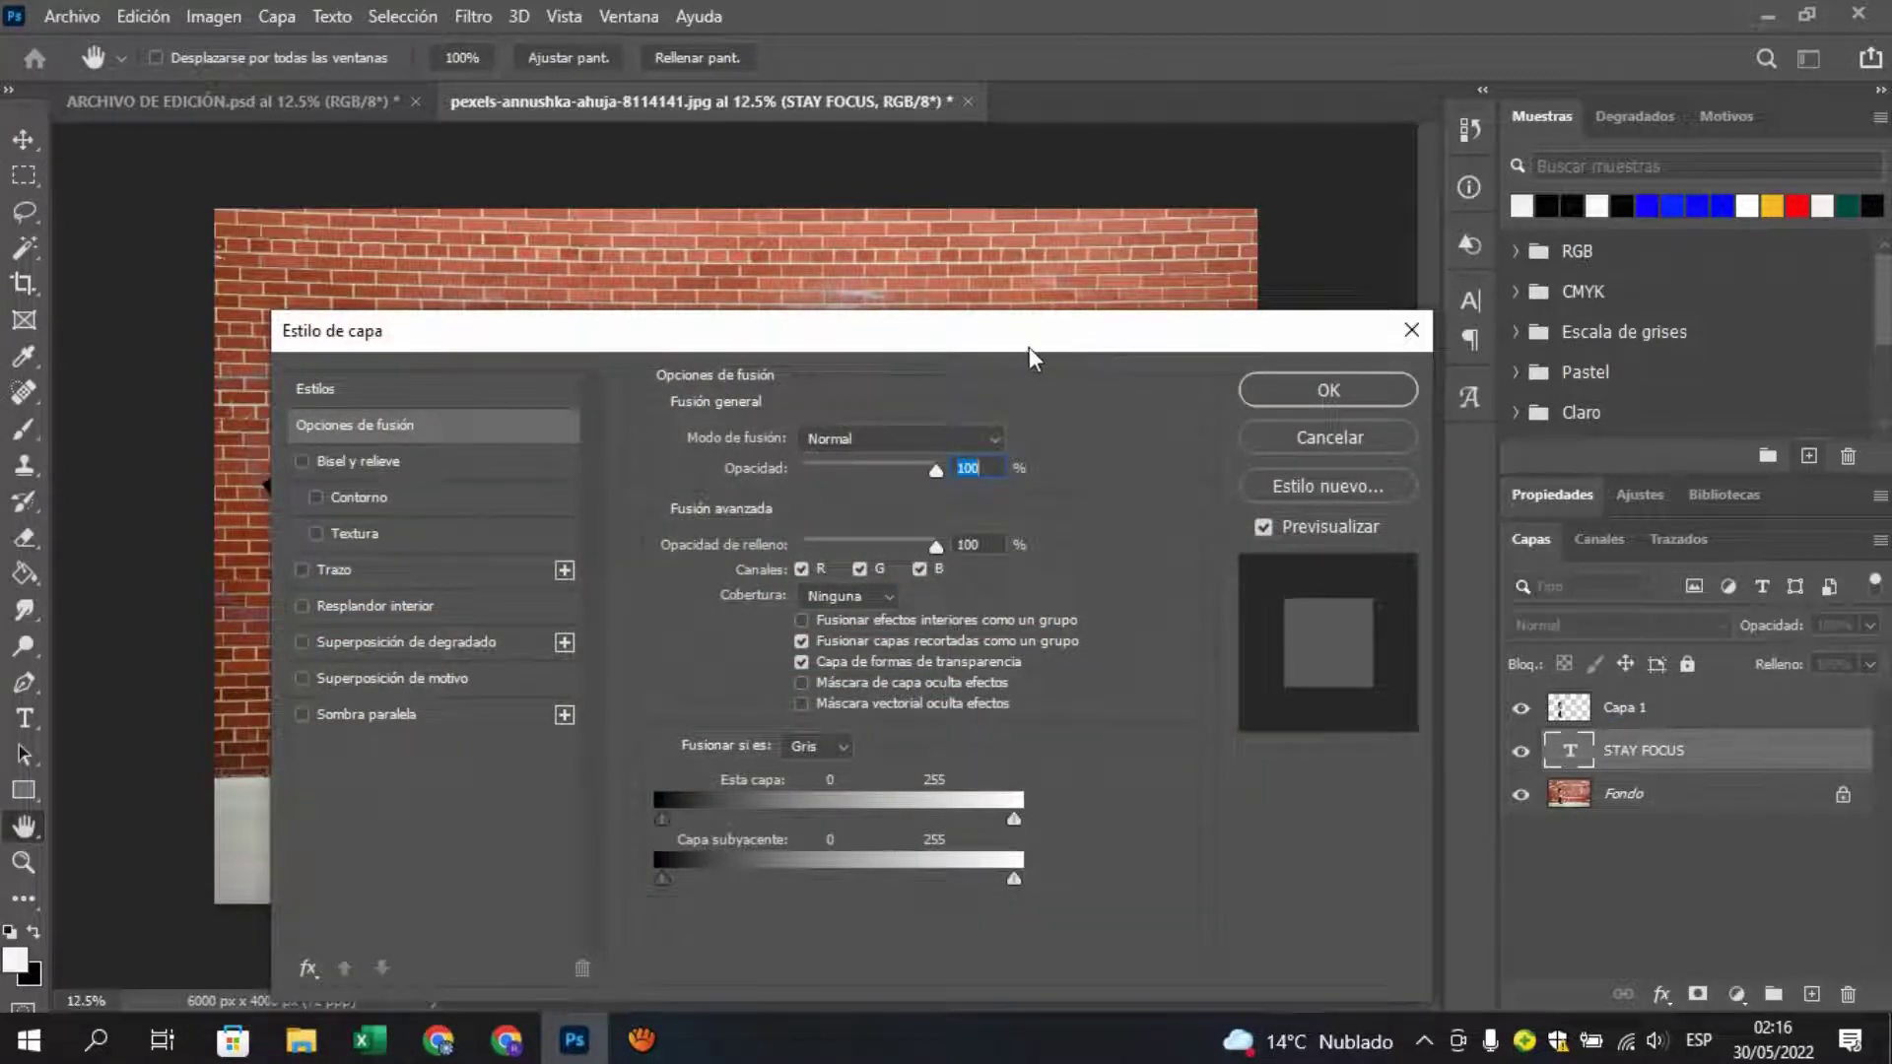
{"action": "mouse_move", "coordinate": [1029, 347]}
{"action": "left_mouse_down"}
{"action": "mouse_move", "coordinate": [950, 529]}
{"action": "mouse_move", "coordinate": [930, 452]}
{"action": "left_mouse_up"}
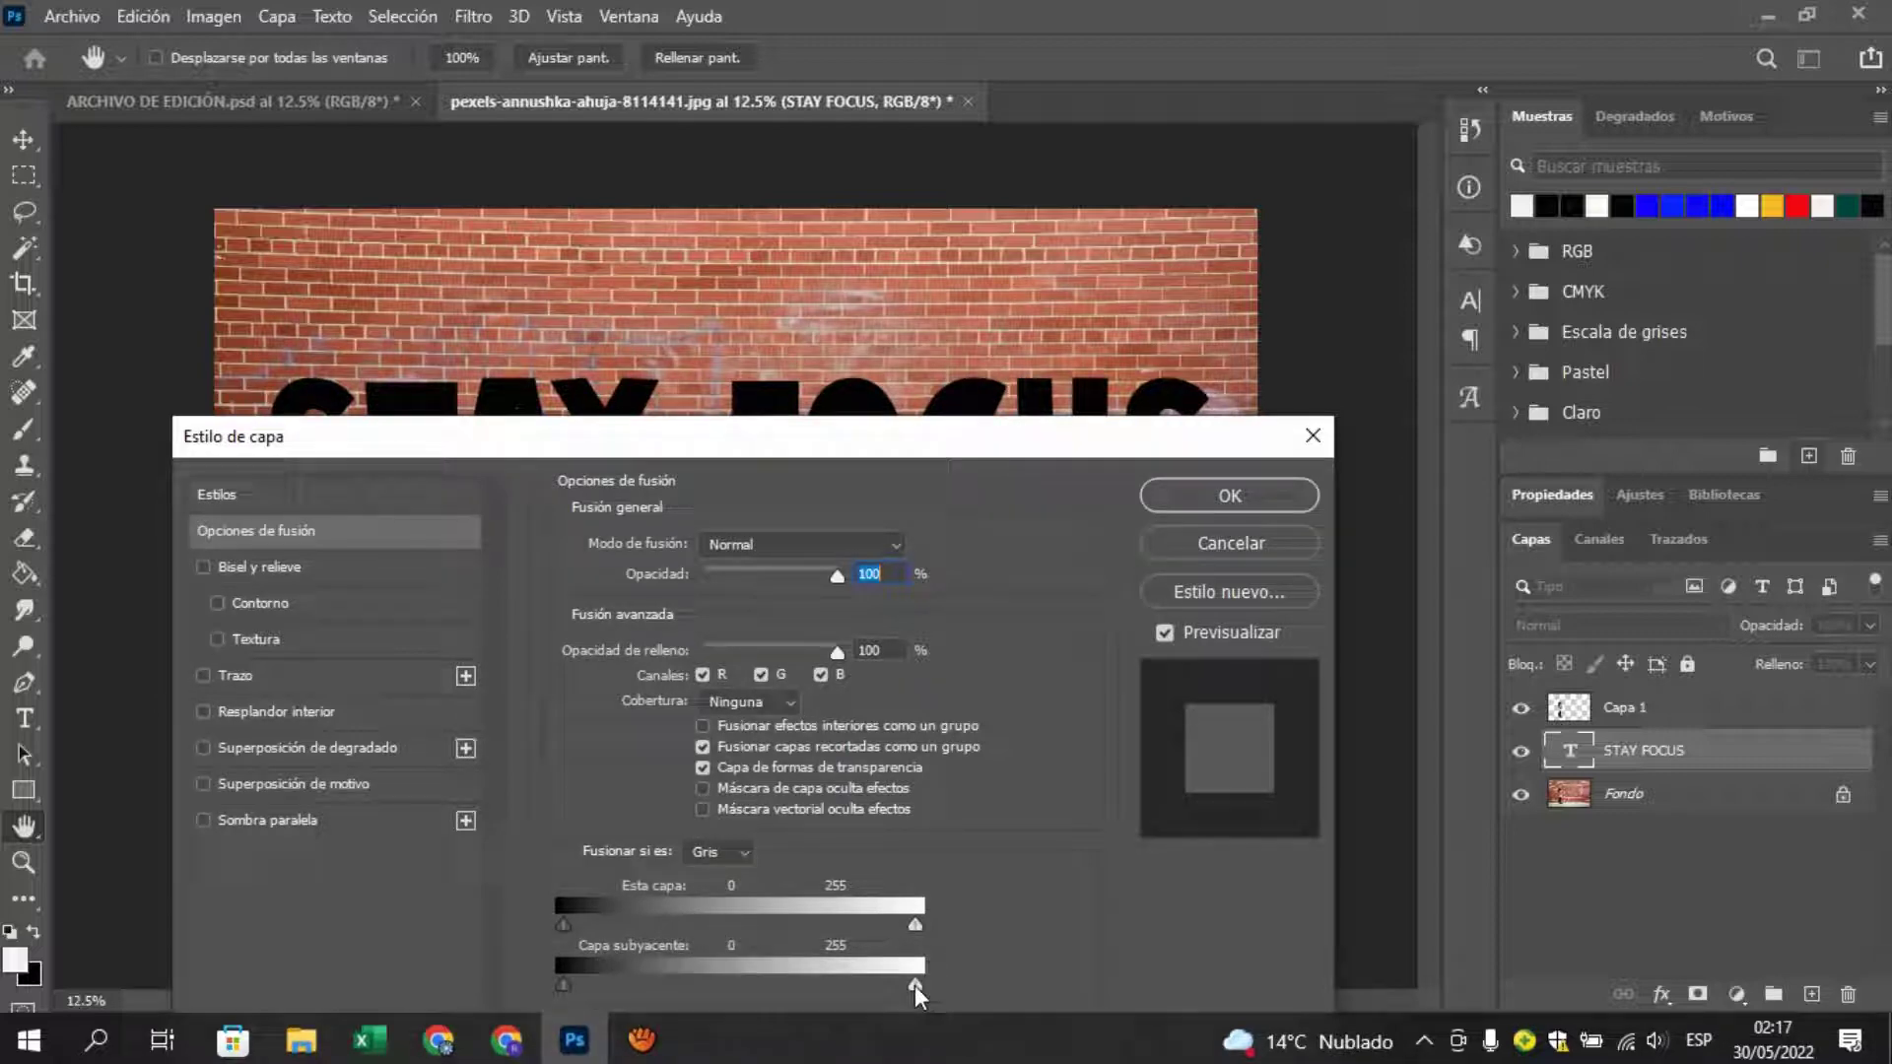
{"action": "left_click_drag", "start_coordinate": [842, 986], "coordinate": [830, 982]}
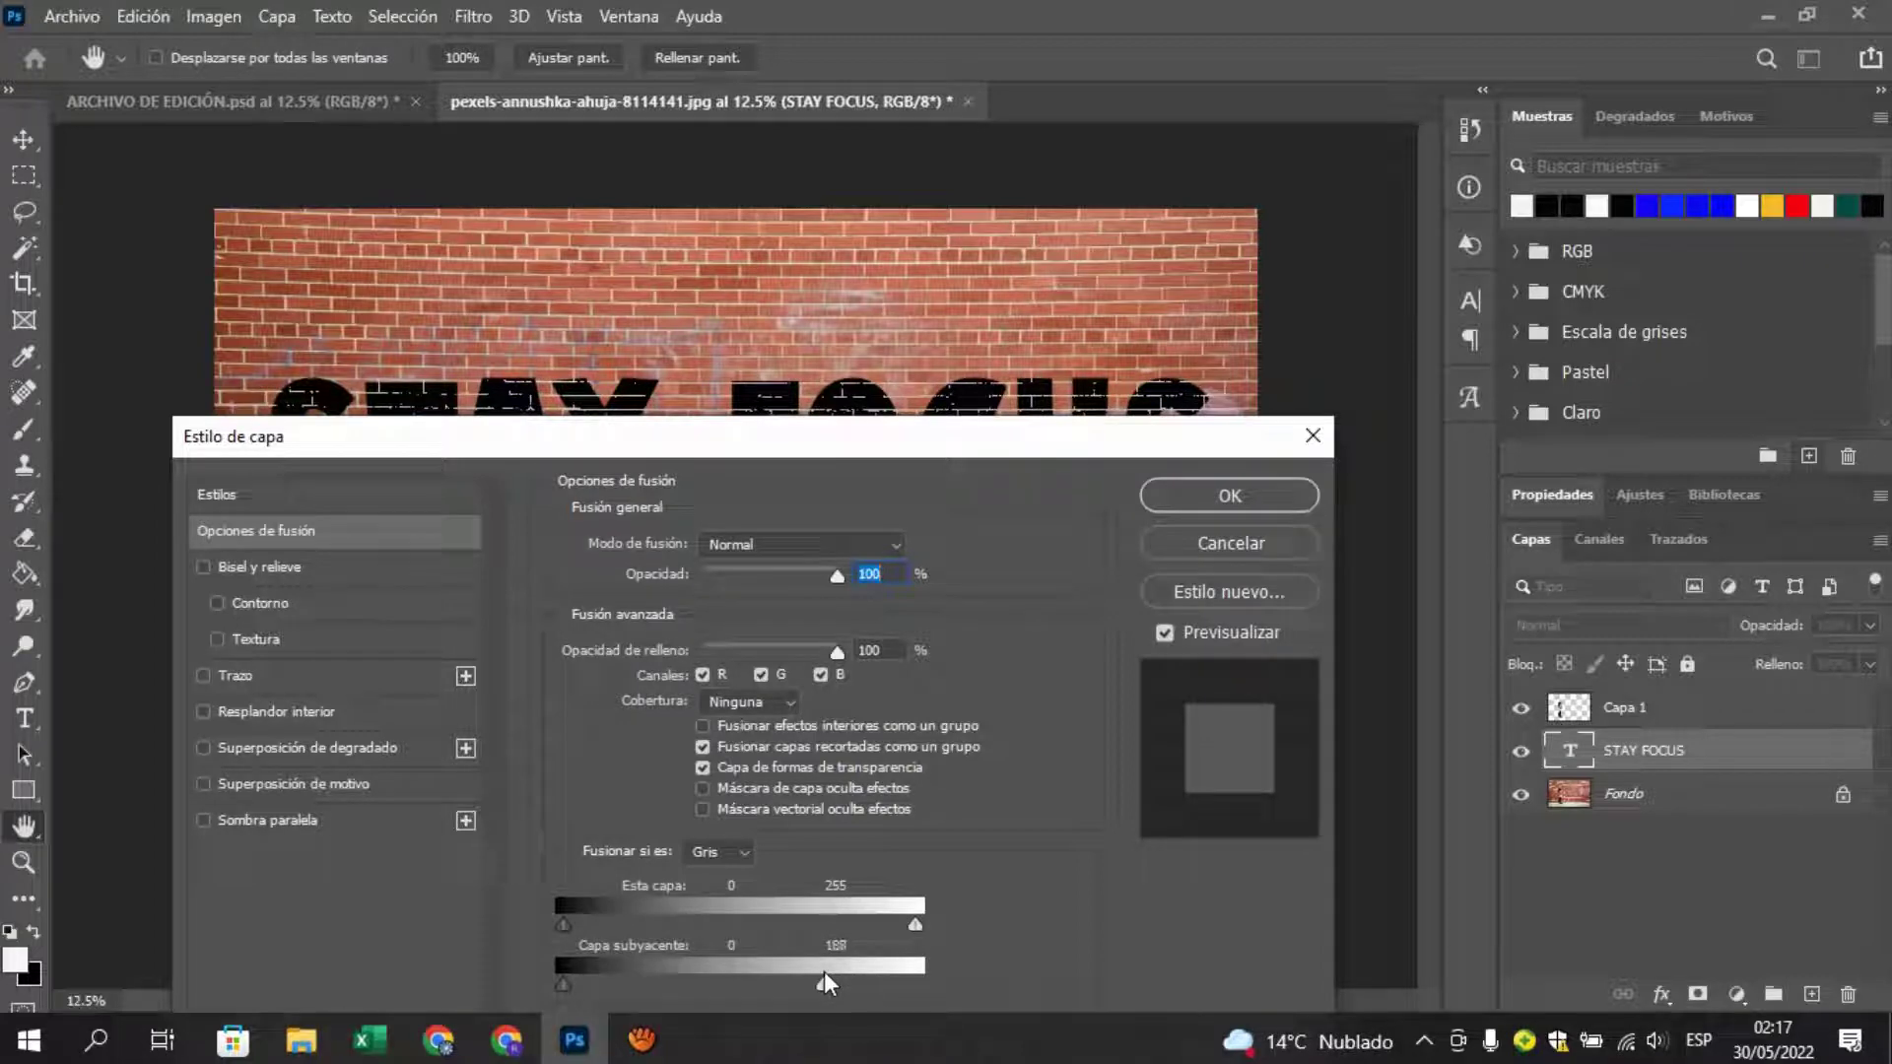
{"action": "left_click_drag", "start_coordinate": [824, 972], "coordinate": [811, 970]}
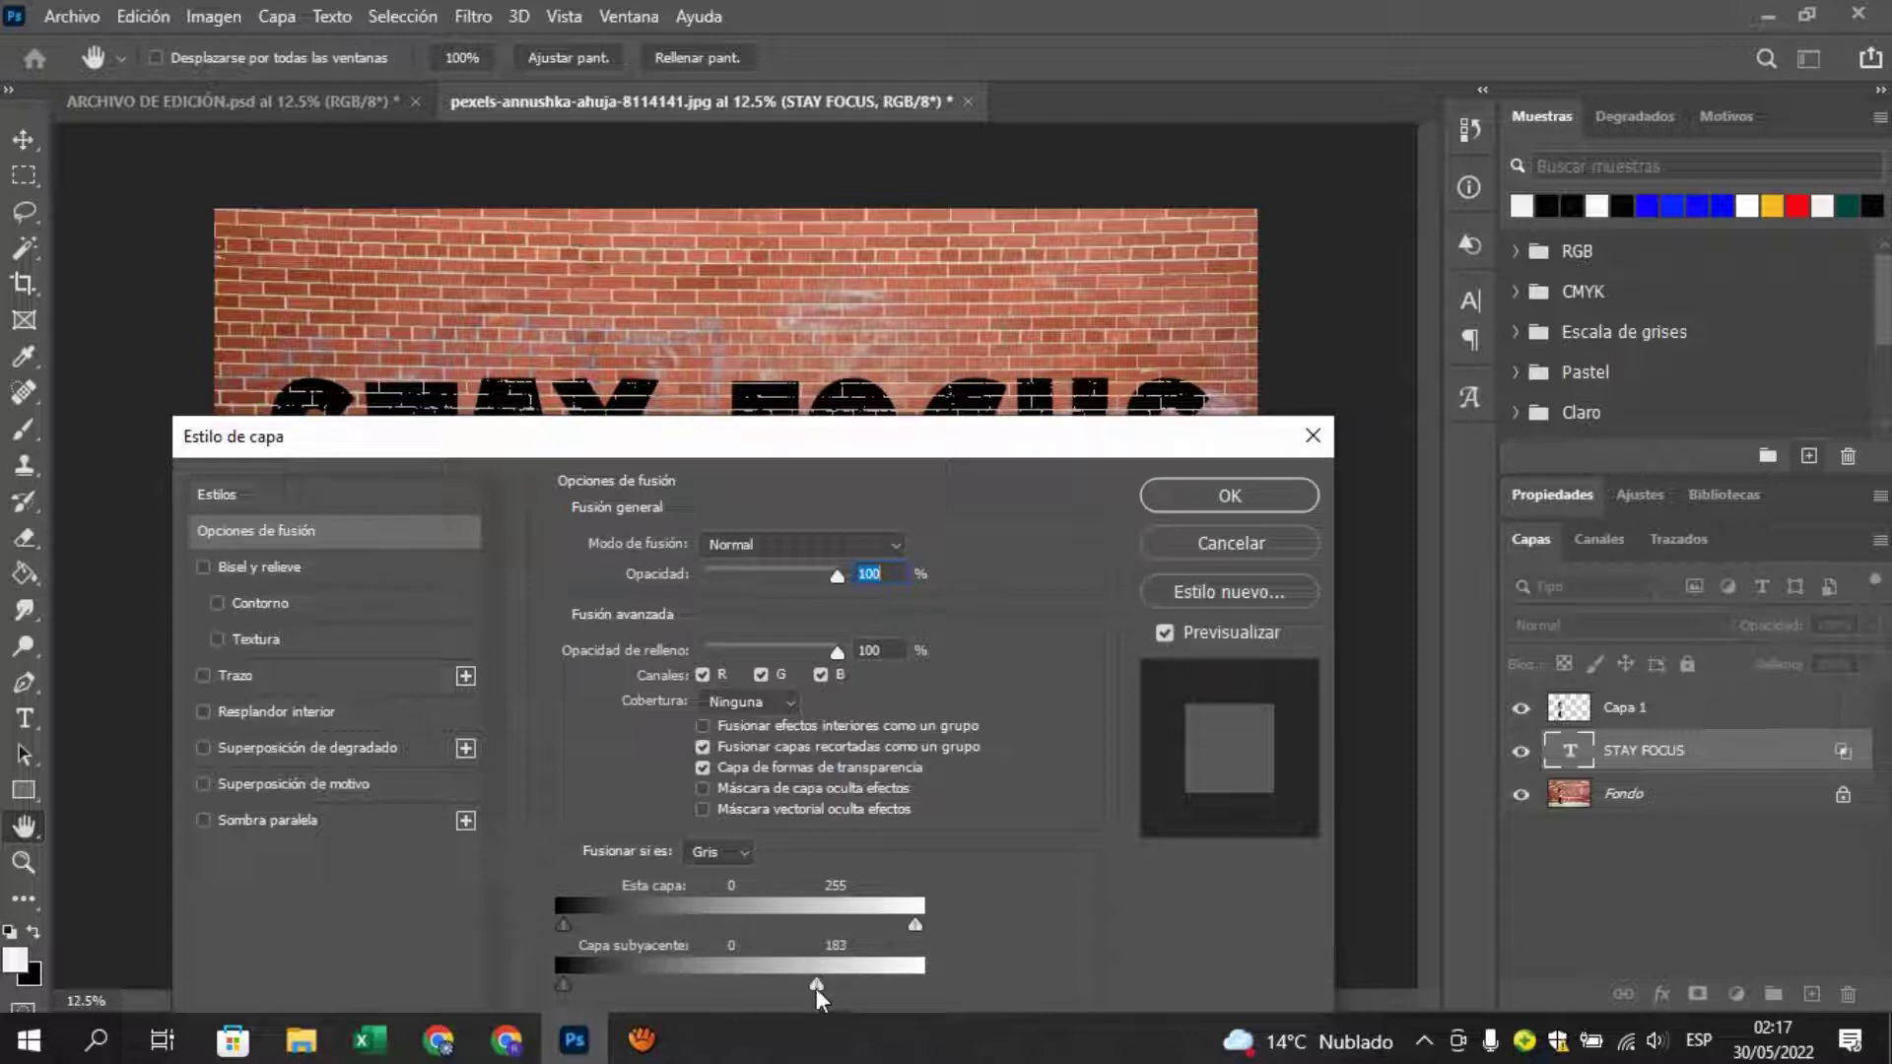
{"action": "key", "text": "alt"}
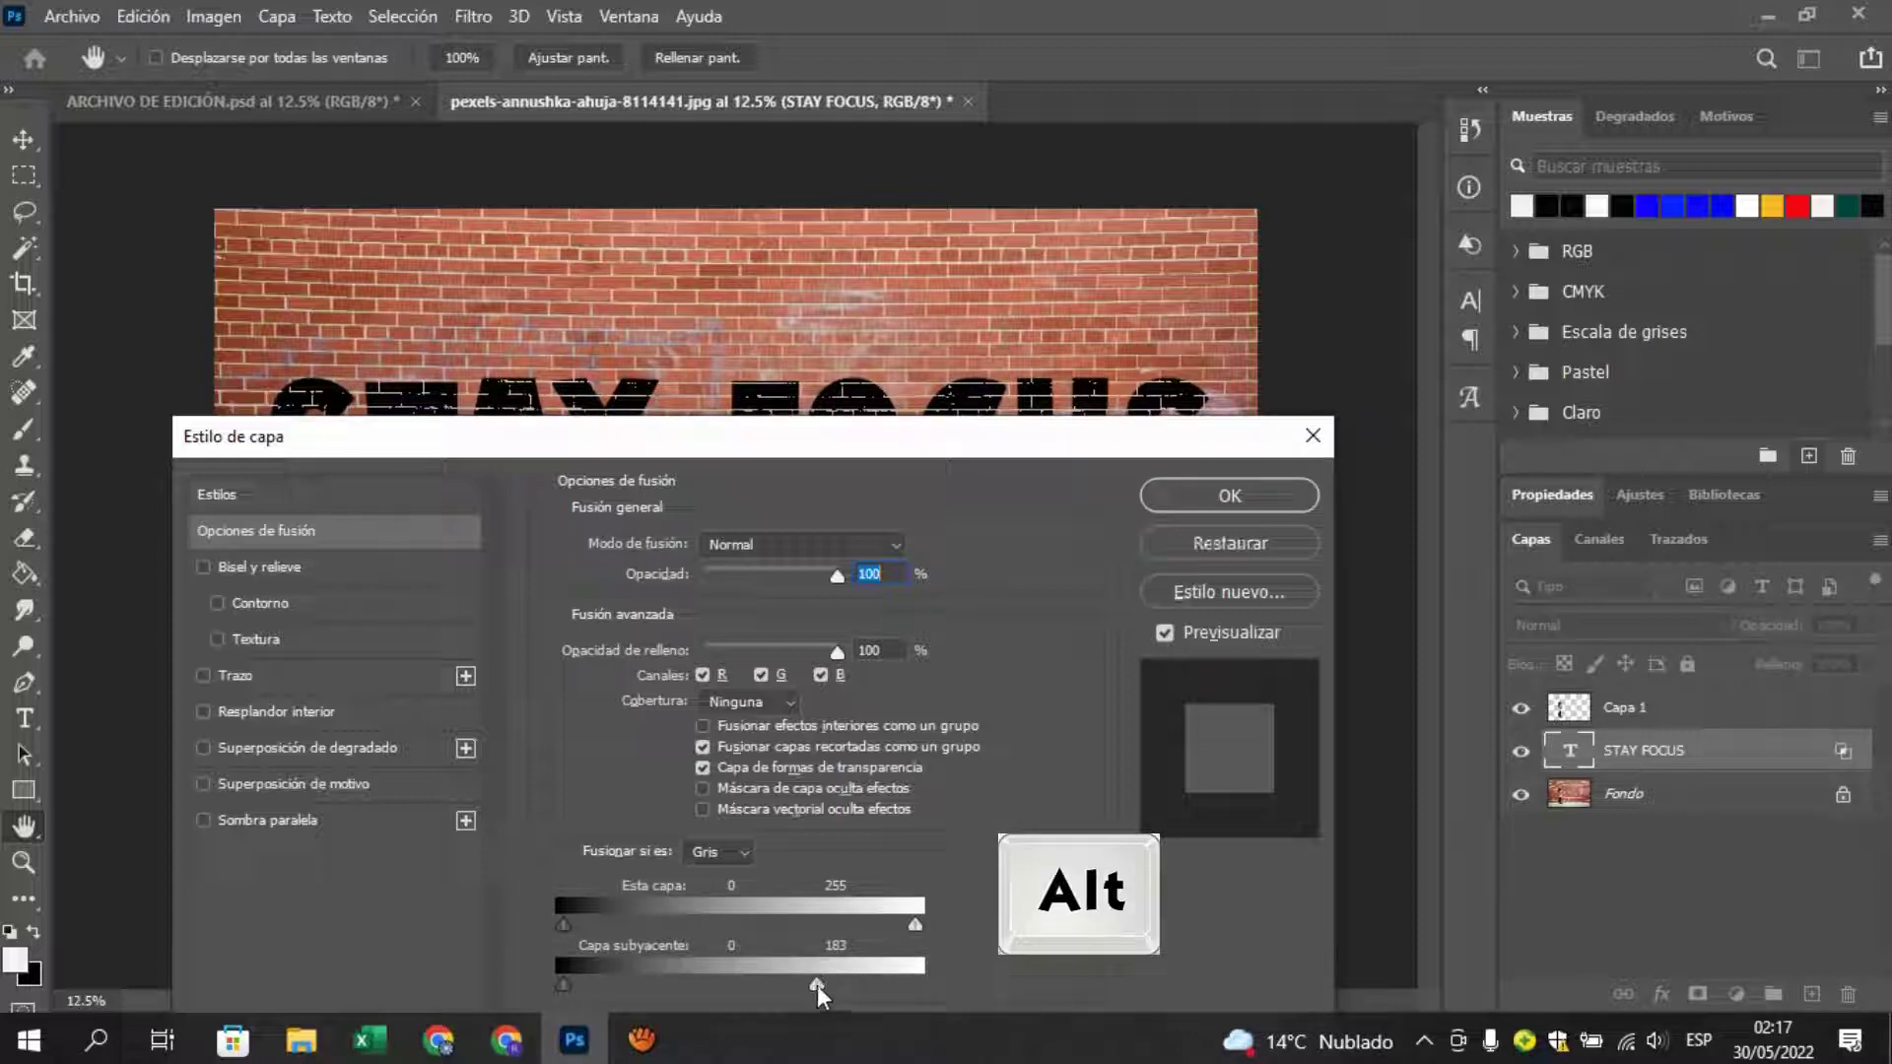
{"action": "left_click_drag", "start_coordinate": [818, 985], "coordinate": [902, 989]}
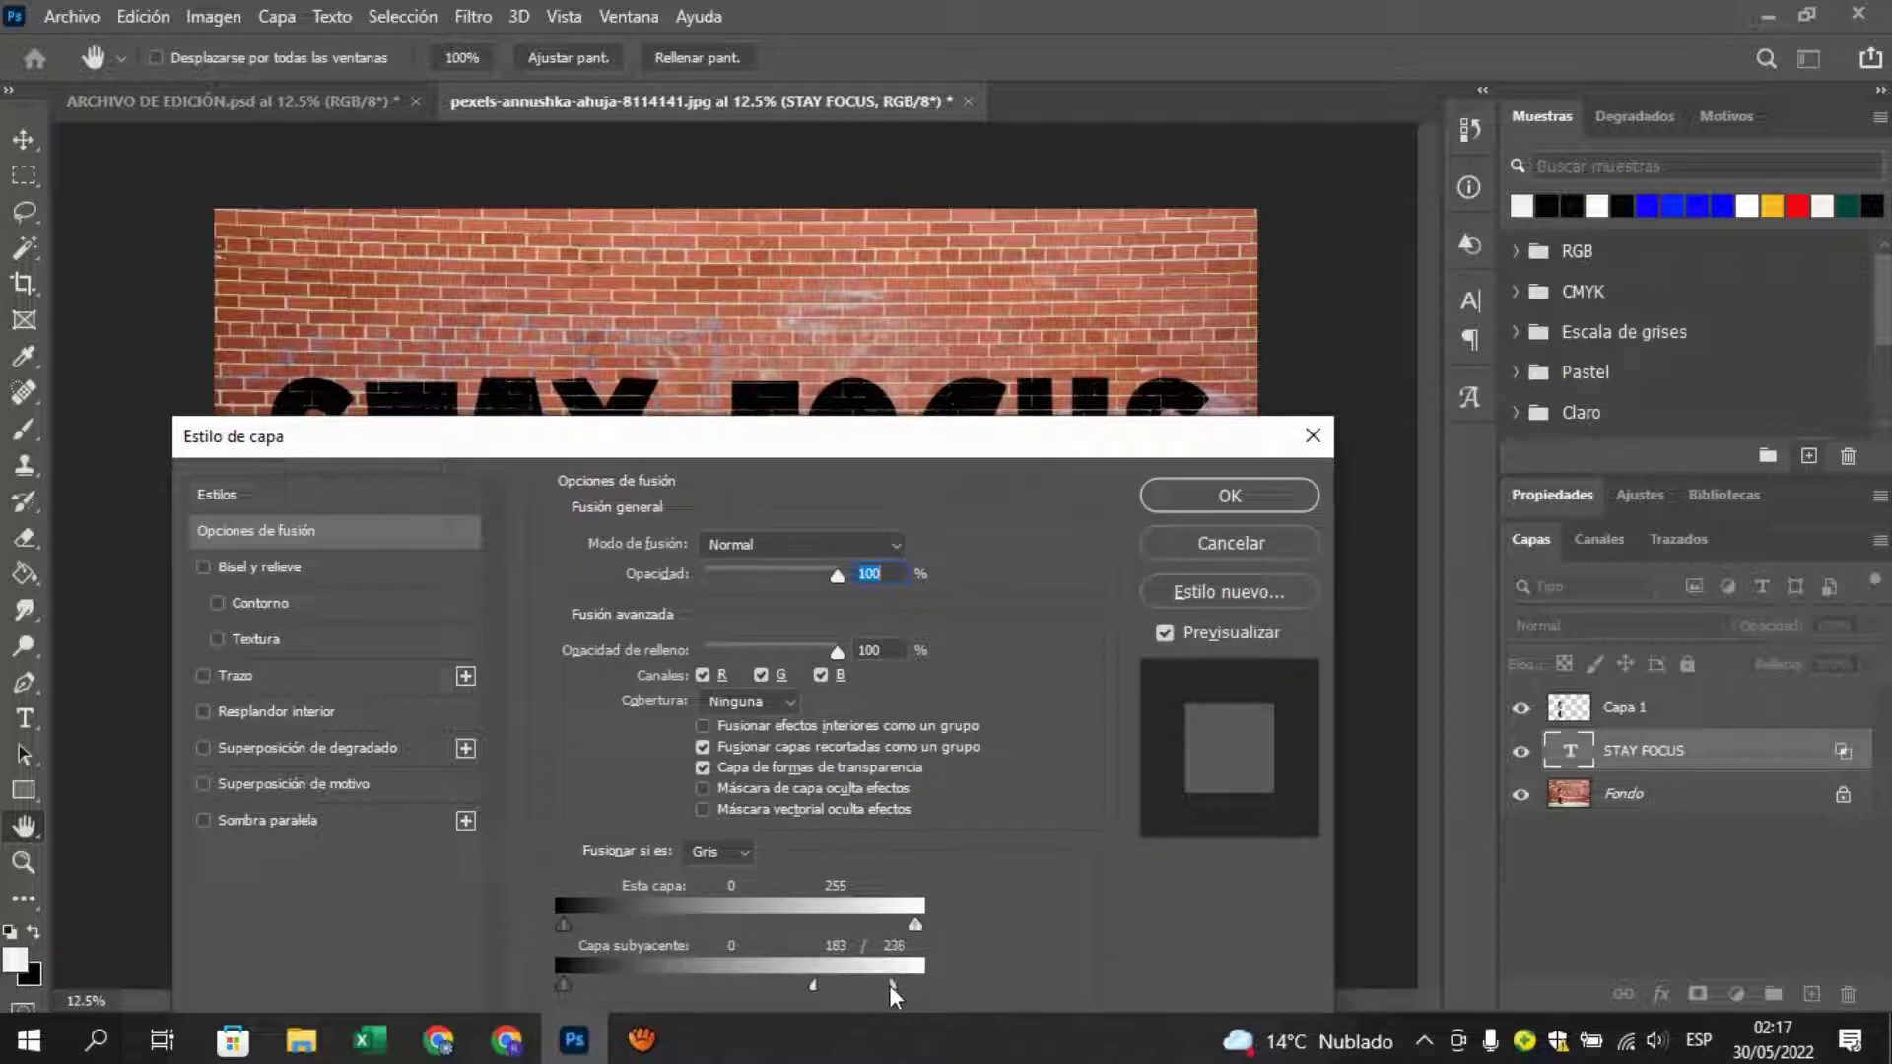
{"action": "left_click_drag", "start_coordinate": [809, 473], "coordinate": [860, 425]}
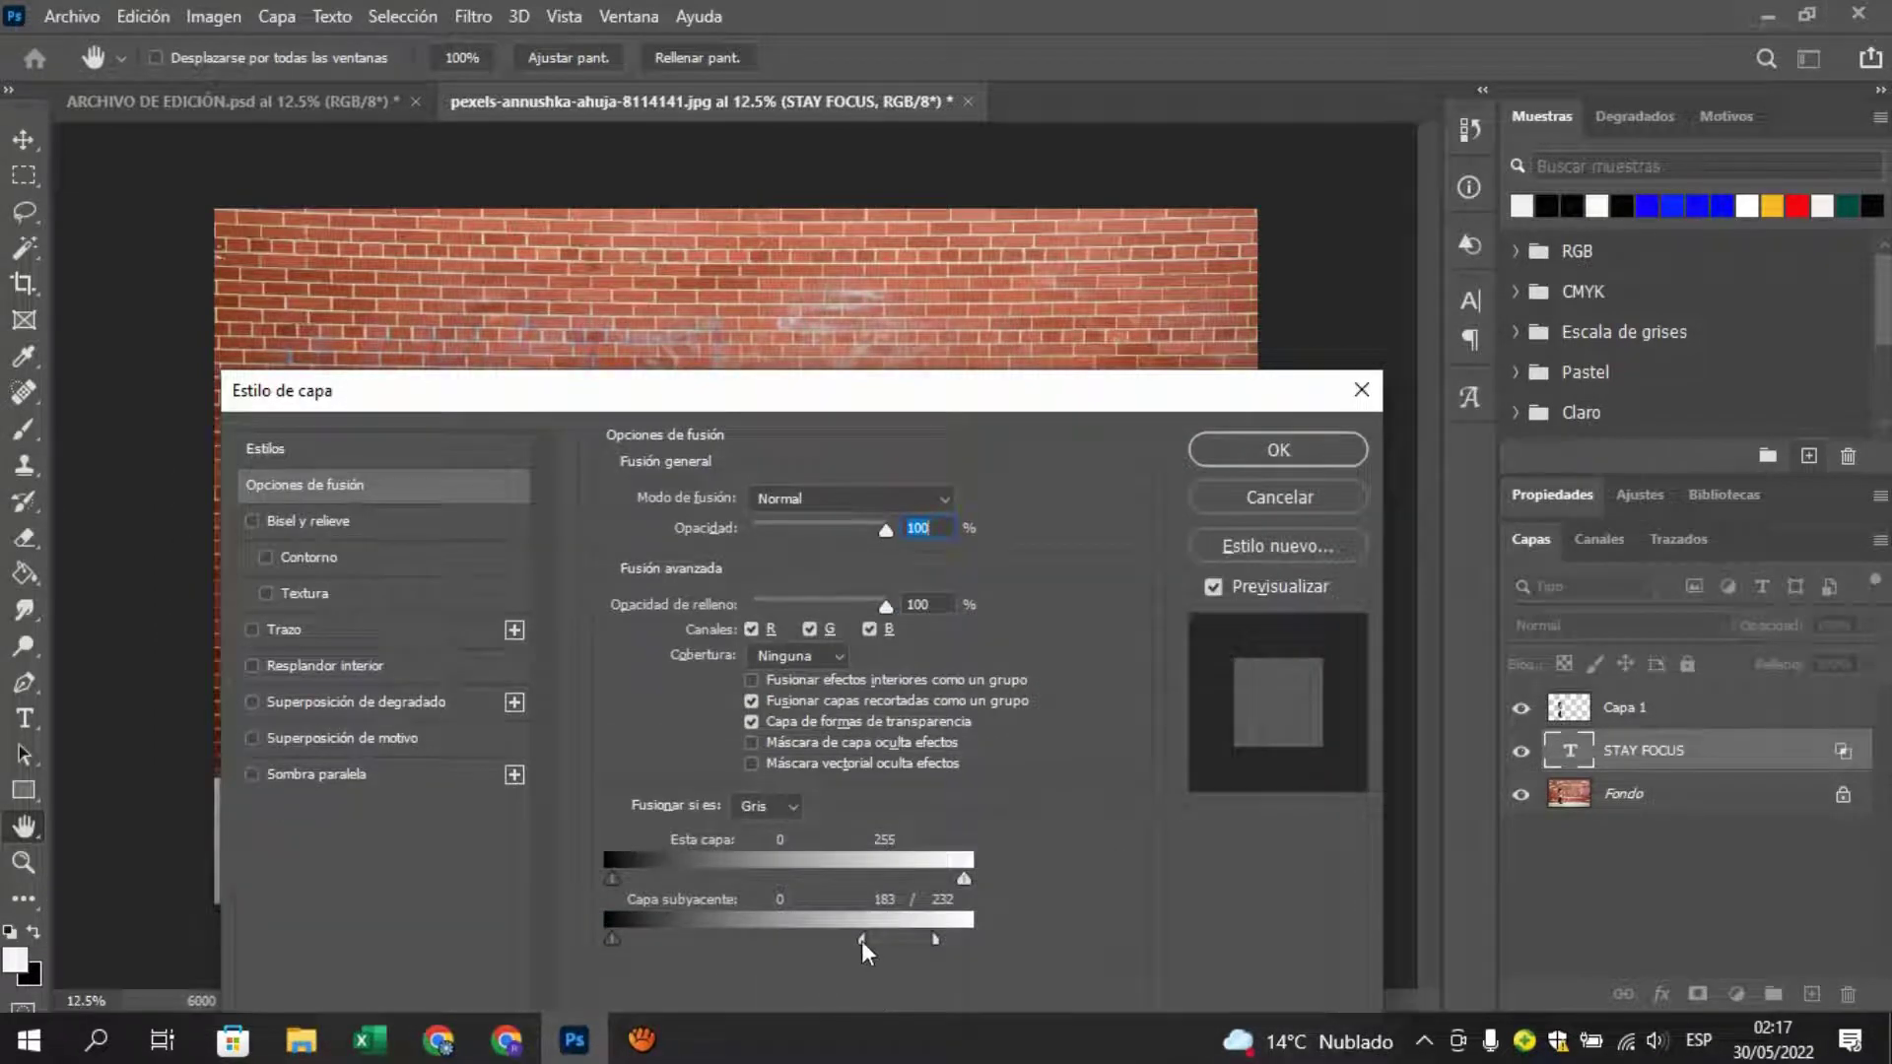
{"action": "mouse_move", "coordinate": [866, 394]}
{"action": "left_mouse_down"}
{"action": "mouse_move", "coordinate": [836, 711]}
{"action": "mouse_move", "coordinate": [844, 488]}
{"action": "mouse_move", "coordinate": [913, 312]}
{"action": "left_mouse_up"}
{"action": "left_click", "coordinate": [1290, 367]}
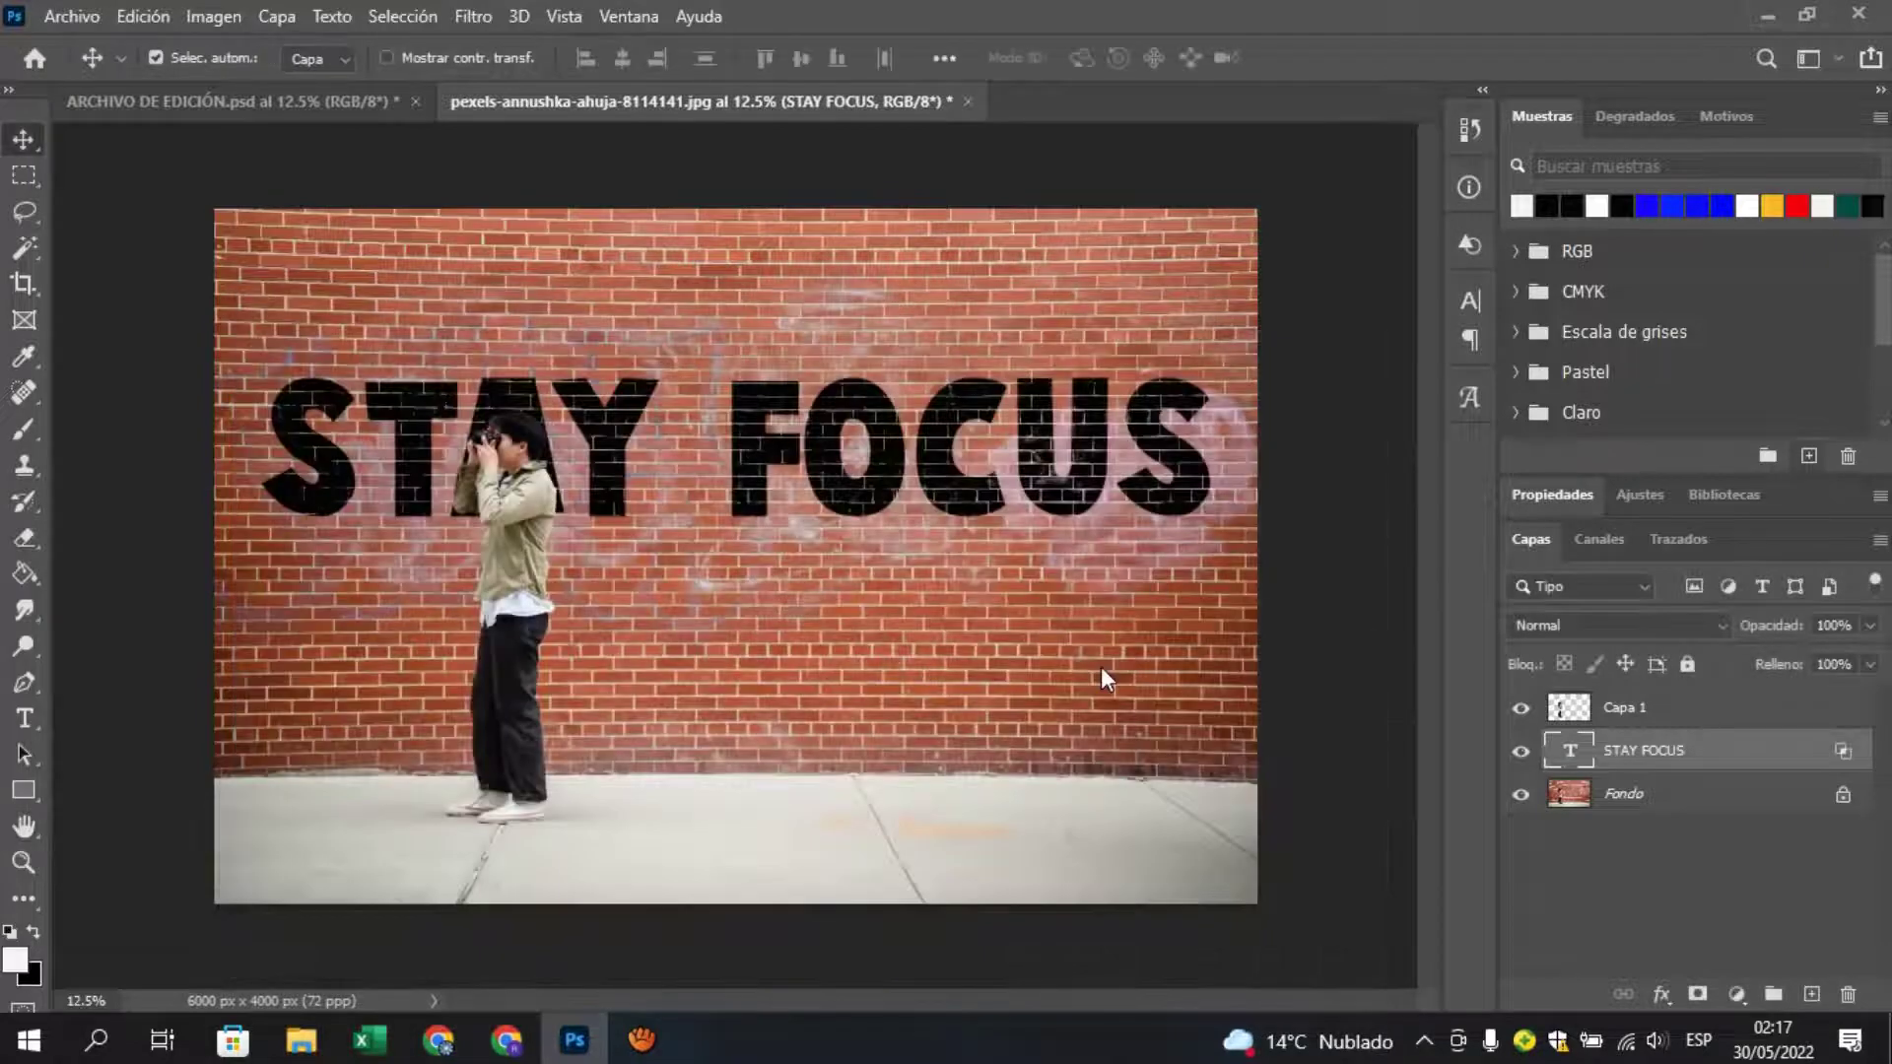